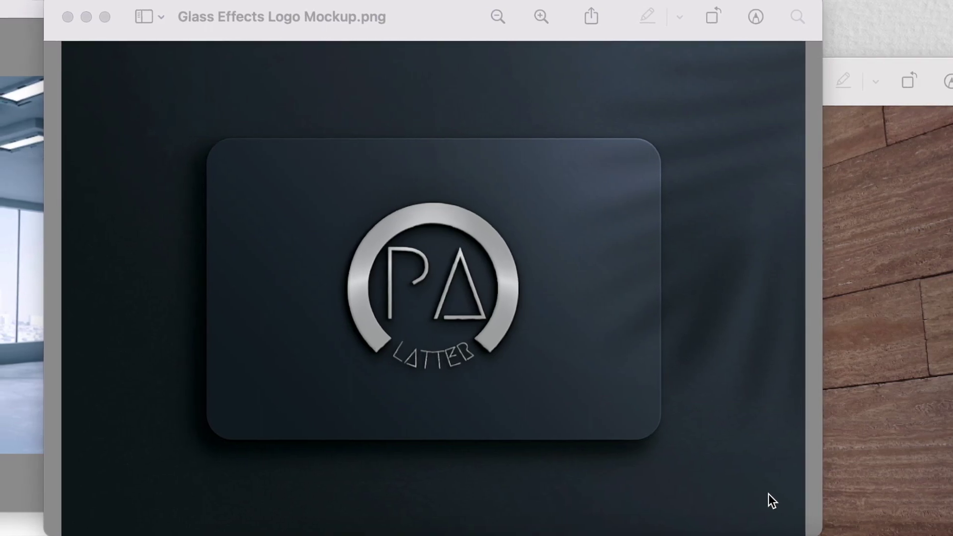
pyautogui.click(29, 380)
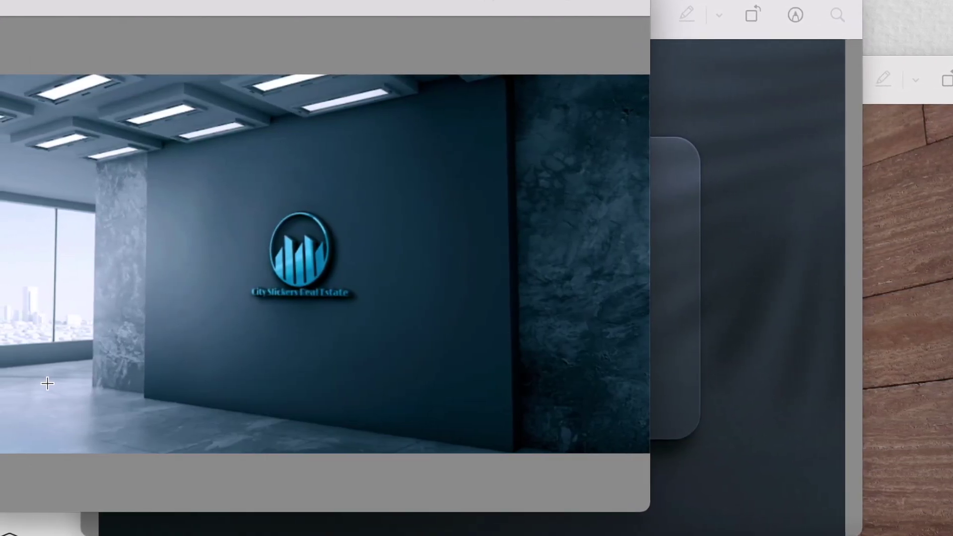
pyautogui.click(905, 456)
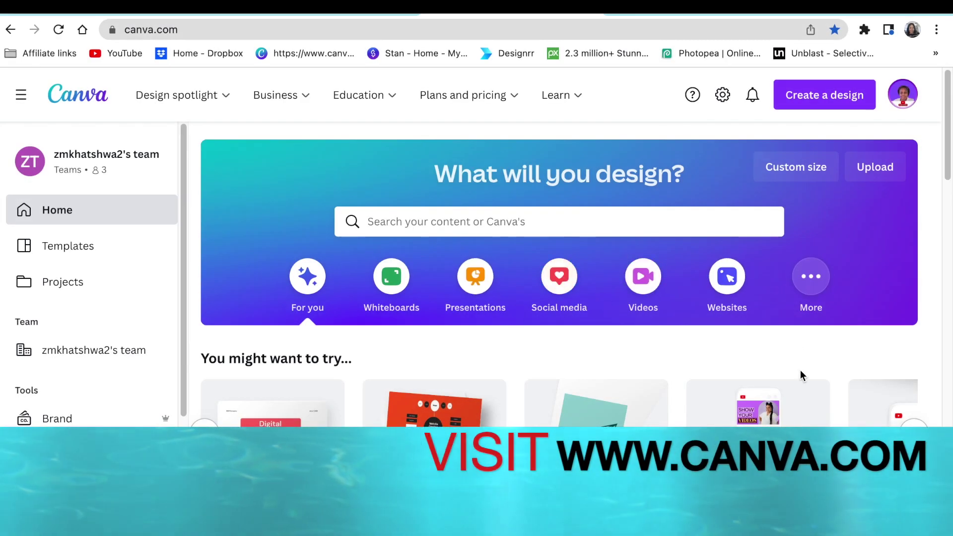
# Start a blank YouTube Thumbnail design in Canva and add the flat-topped shape with a rounded bottom from Lines & Shapes
pyautogui.click(764, 404)
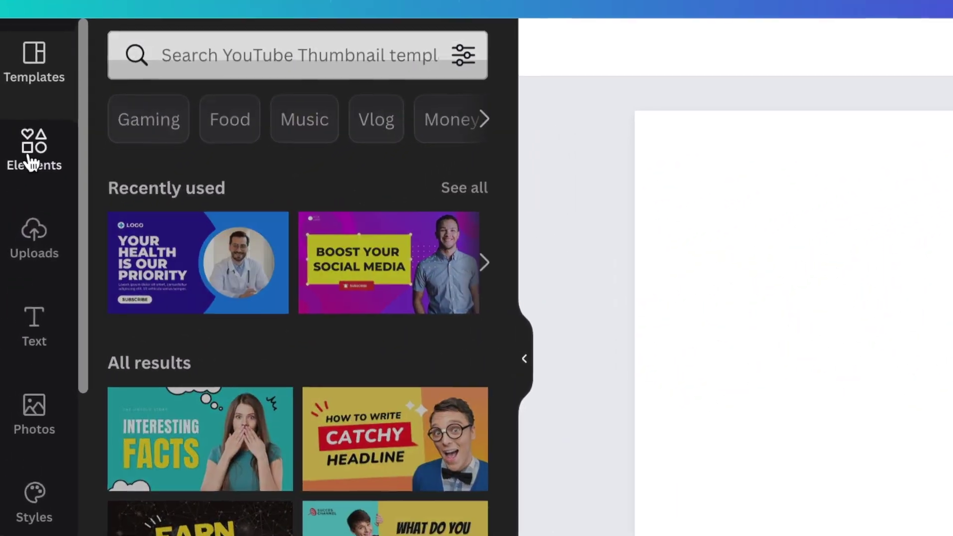
pyautogui.click(29, 169)
pyautogui.scroll(-3, 122, 183)
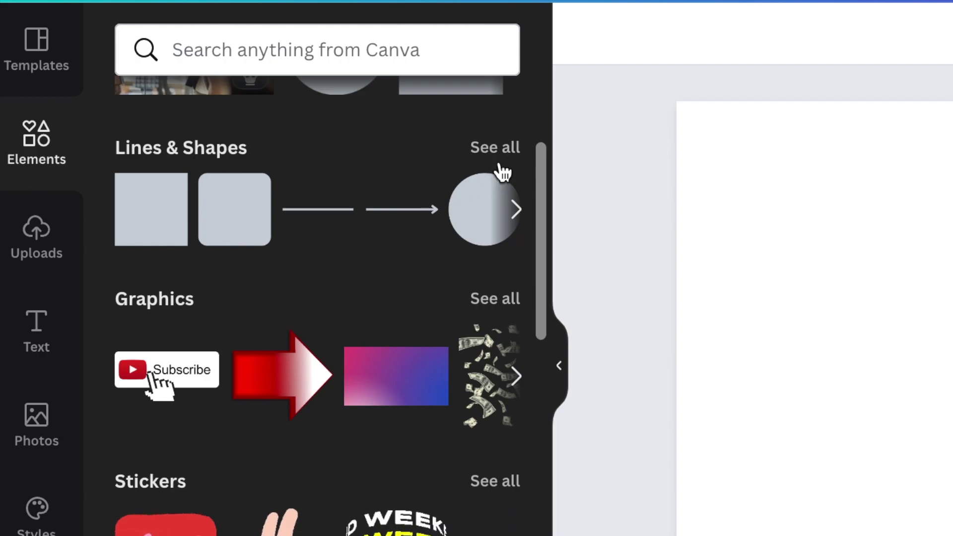
pyautogui.click(499, 148)
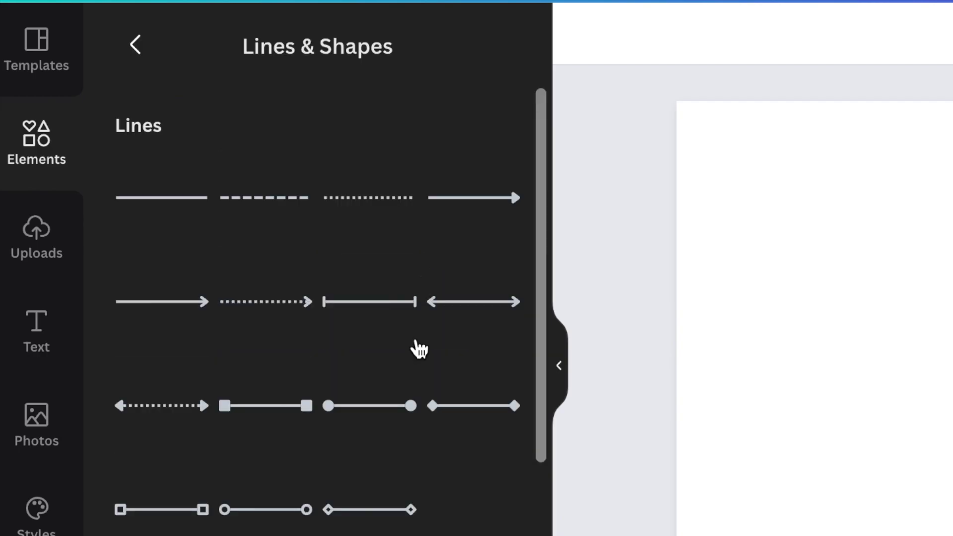
pyautogui.scroll(-5, 417, 347)
pyautogui.scroll(-15, 418, 349)
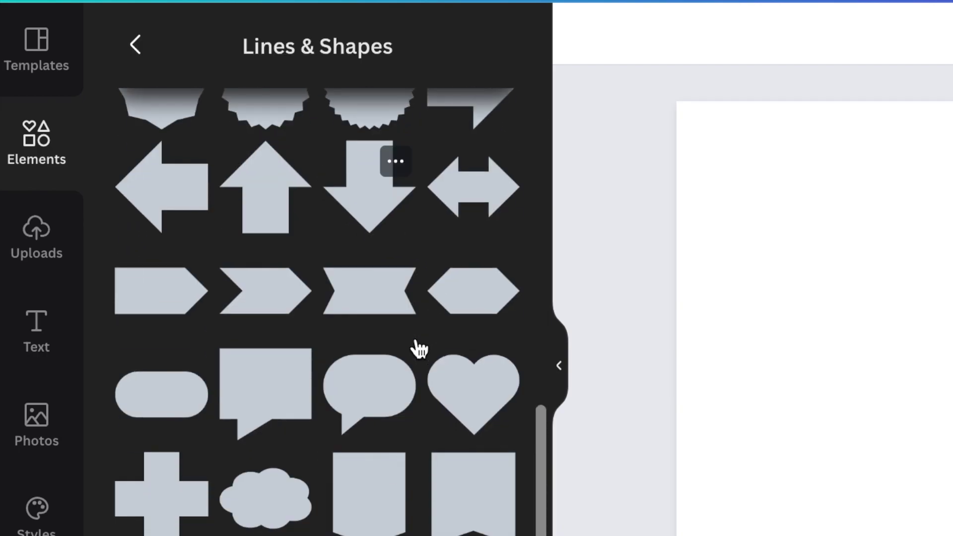
pyautogui.scroll(-7, 418, 348)
pyautogui.scroll(5, 419, 347)
pyautogui.moveTo(491, 455)
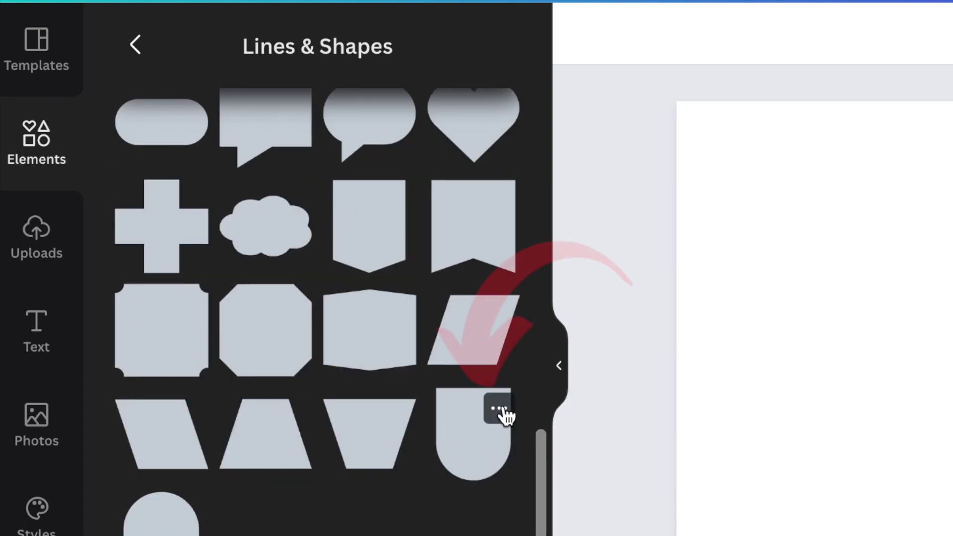
pyautogui.click(455, 436)
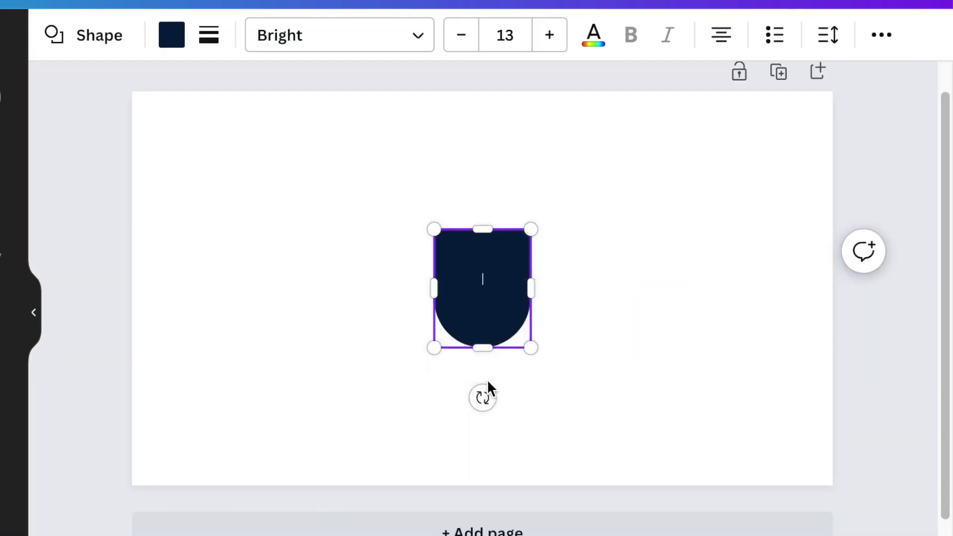
# Rotate the shape to 90° so its rounded end faces left, and move it toward the page's upper left
pyautogui.moveTo(483, 397); pyautogui.dragTo(274, 295)
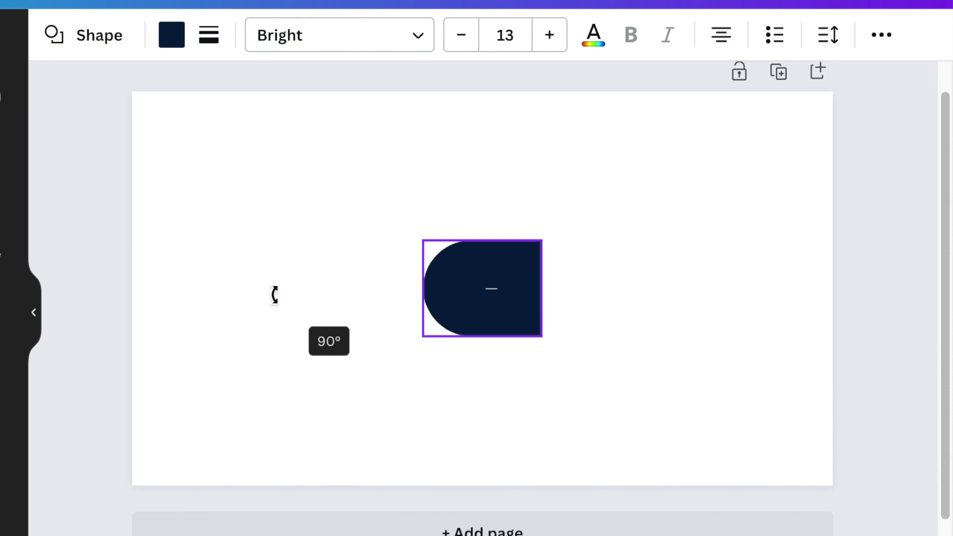
pyautogui.click(598, 428)
pyautogui.click(496, 291)
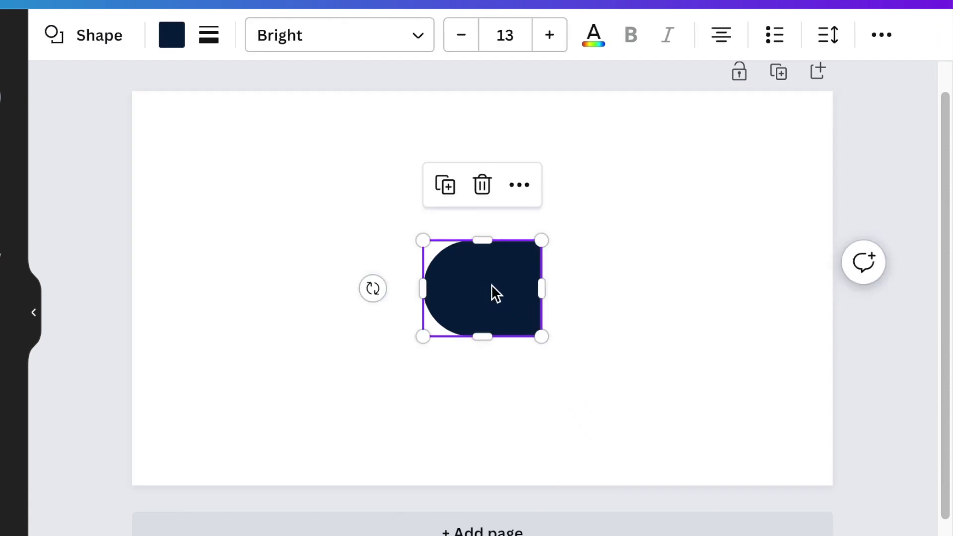
pyautogui.moveTo(496, 292); pyautogui.dragTo(400, 258)
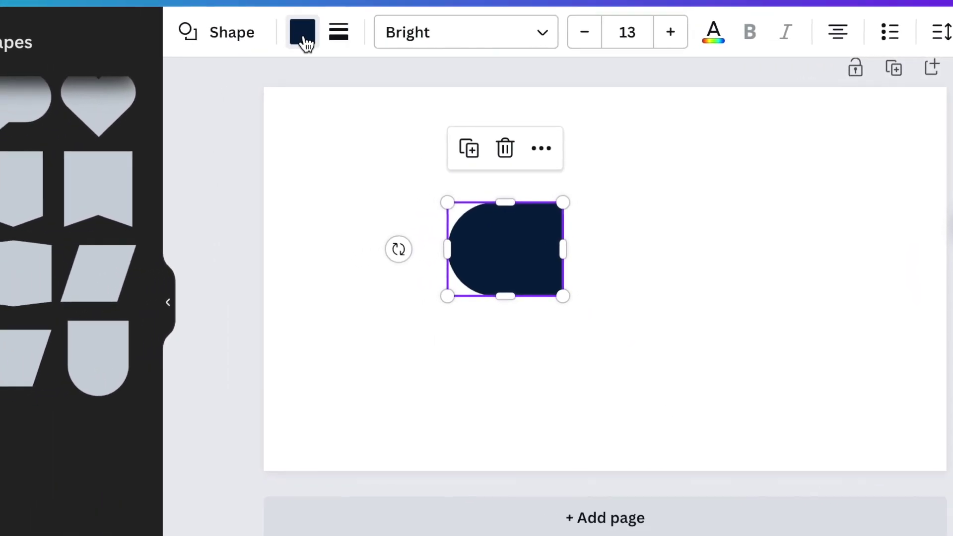
# Fill the rotated shape with the light blue default color
pyautogui.click(171, 35)
pyautogui.scroll(-5, 76, 307)
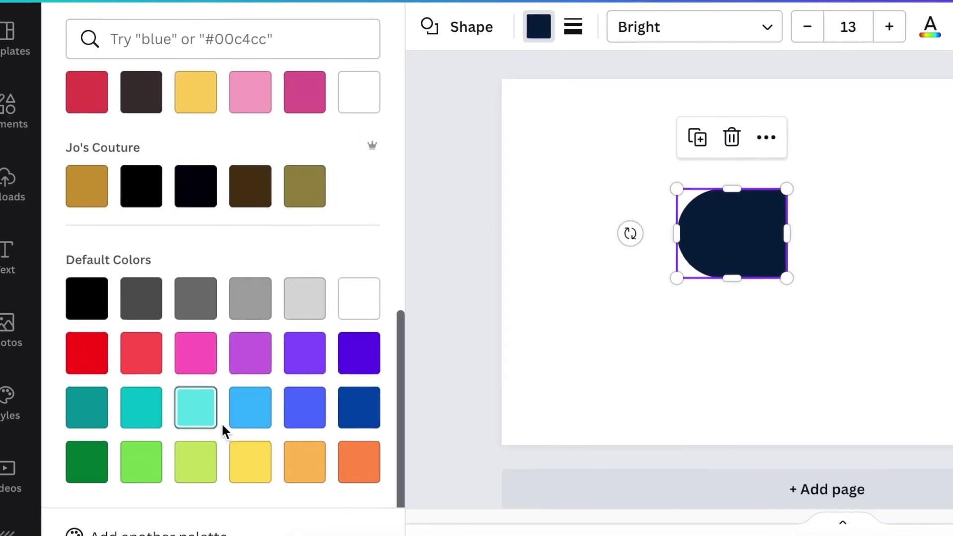
pyautogui.click(66, 426)
pyautogui.press('Escape')
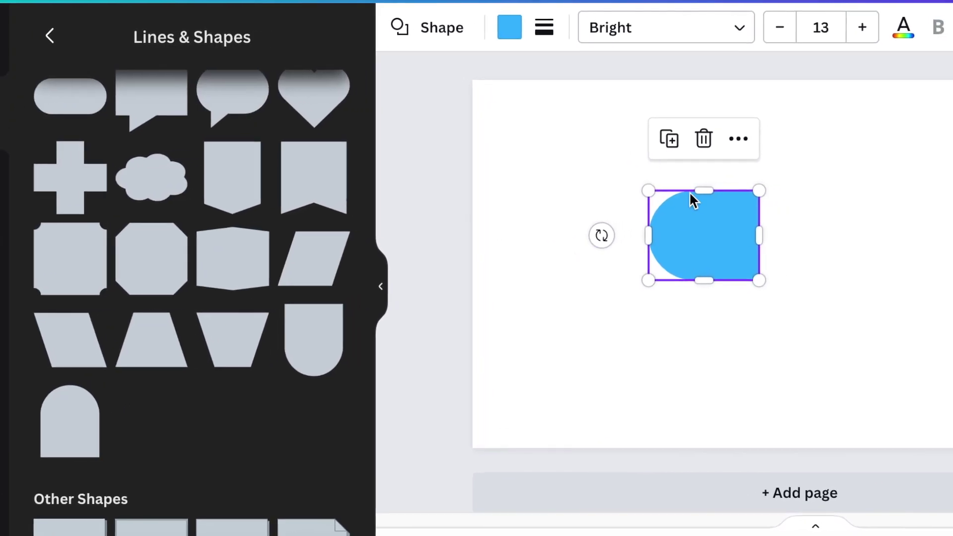
# Duplicate the light blue shape and fill the copy with white
pyautogui.click(631, 142)
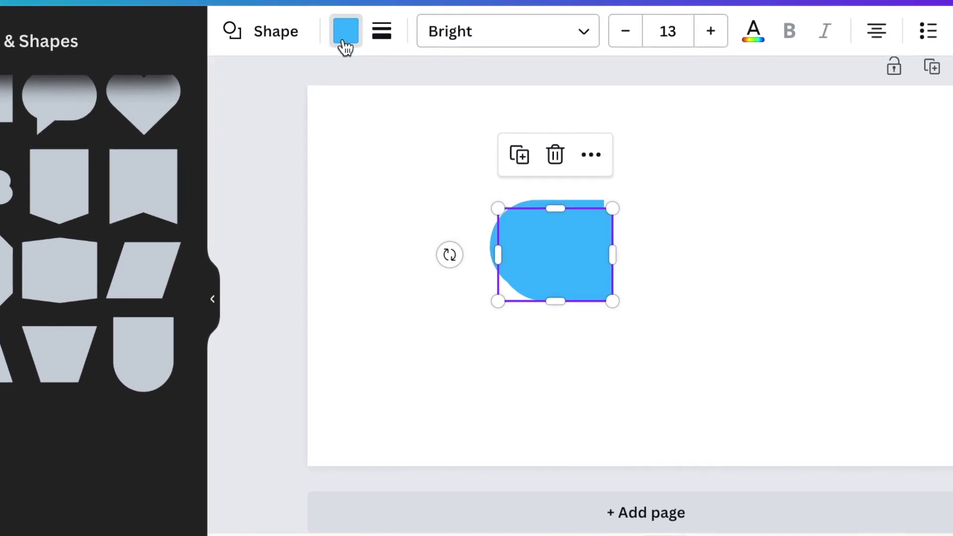
pyautogui.click(470, 28)
pyautogui.click(11, 143)
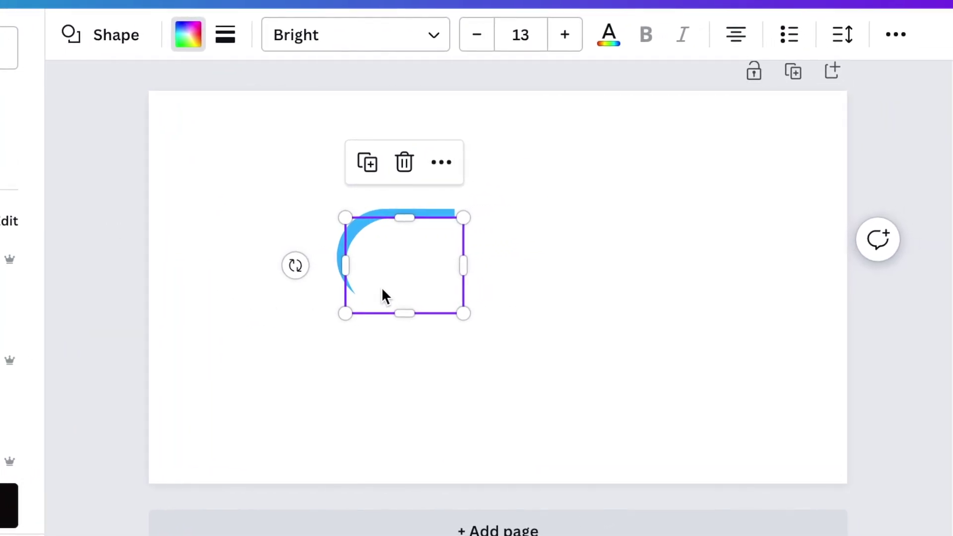
# Offset the white copy to the right over the blue shape and stretch it slightly taller at both ends to form a crescent
pyautogui.click(208, 298)
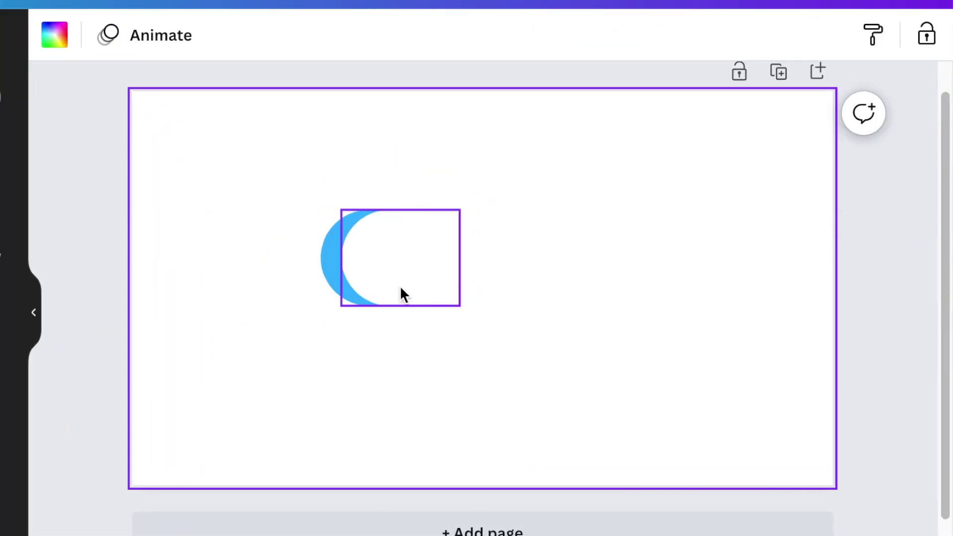
pyautogui.click(399, 301)
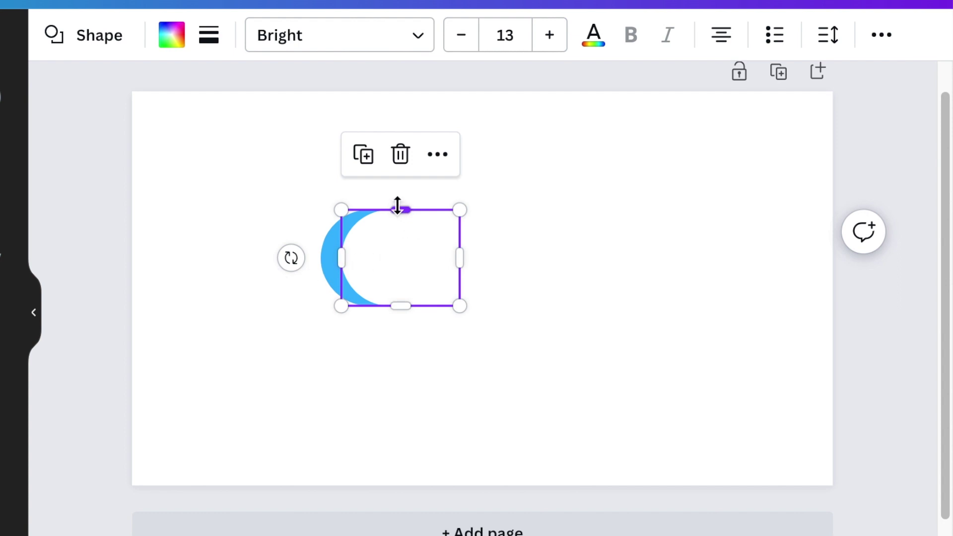
pyautogui.moveTo(397, 204); pyautogui.dragTo(396, 203)
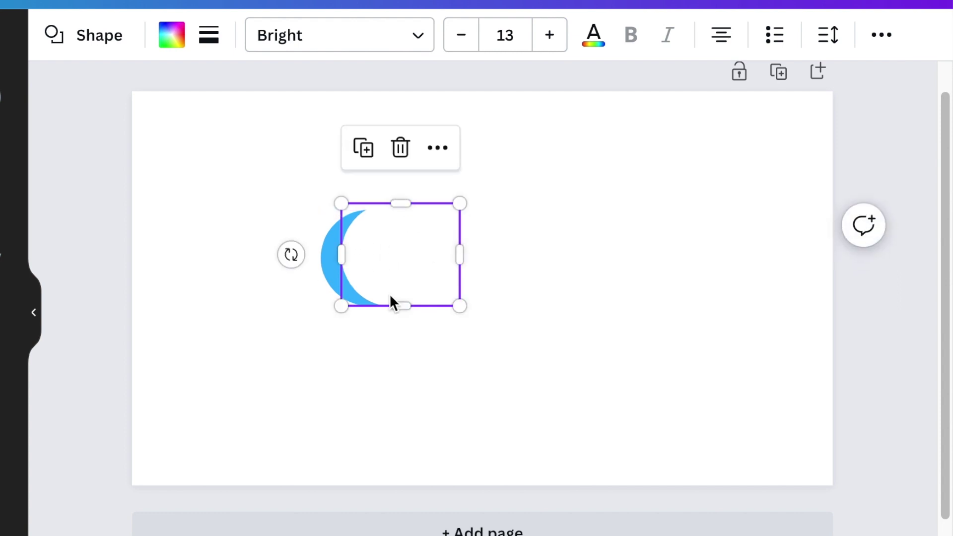
pyautogui.moveTo(397, 302); pyautogui.dragTo(397, 313)
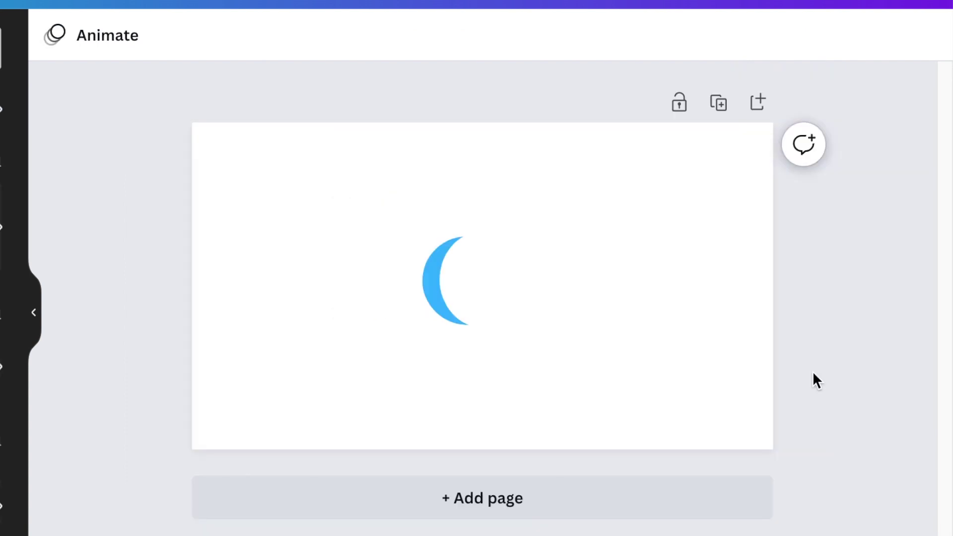
# Download the crescent design as a PNG with a transparent background
pyautogui.click(893, 1)
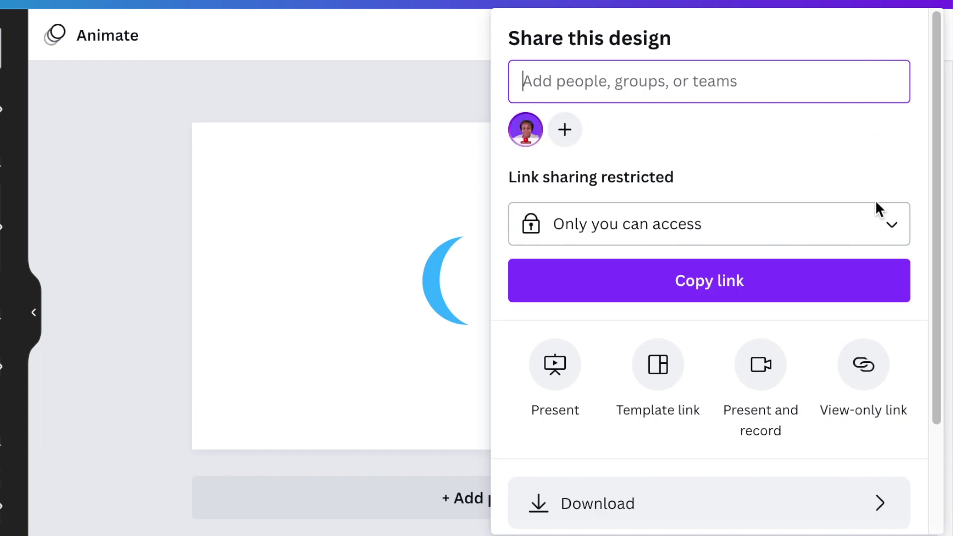
pyautogui.scroll(-3, 875, 204)
pyautogui.click(722, 377)
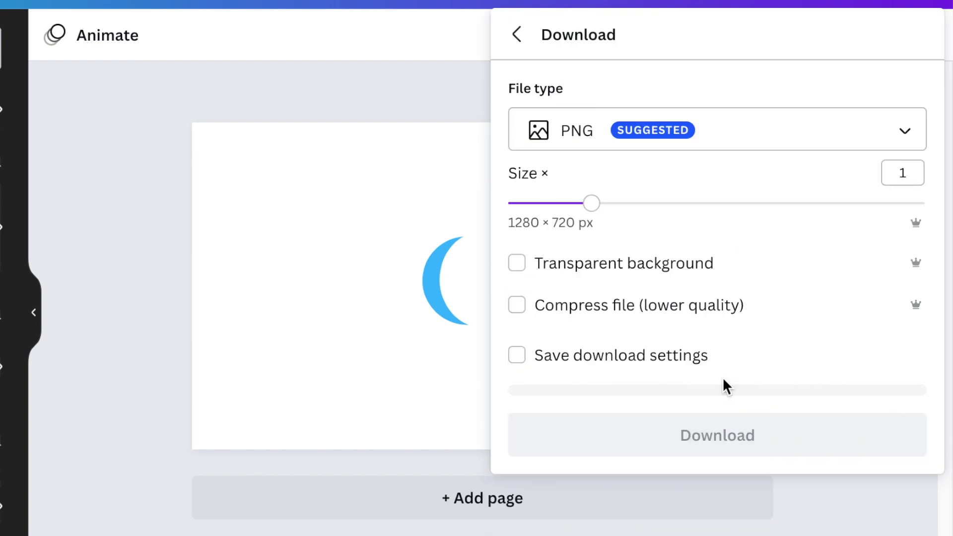
pyautogui.click(522, 272)
pyautogui.click(759, 436)
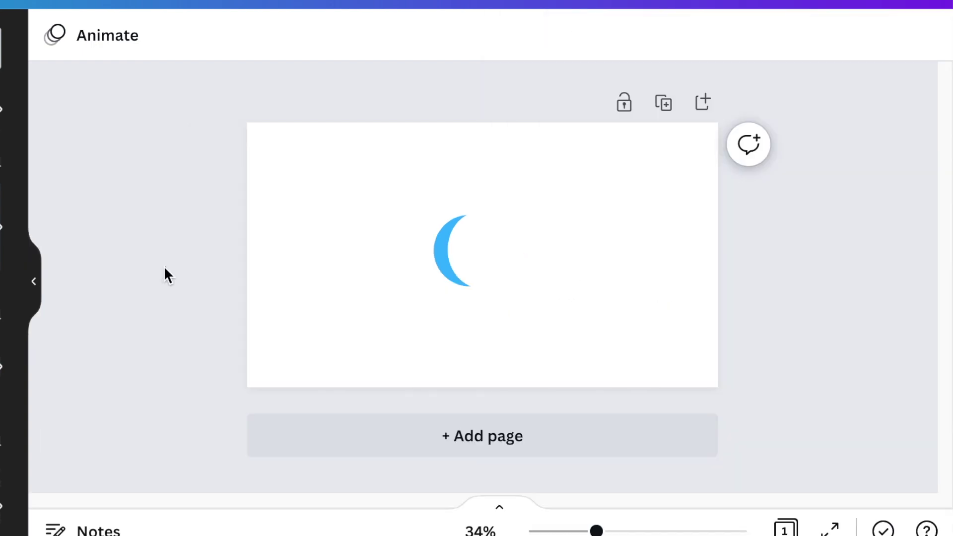
# Delete the original shapes from the page and place the exported crescent image on it
pyautogui.moveTo(167, 275); pyautogui.dragTo(889, 310)
pyautogui.press('Delete')
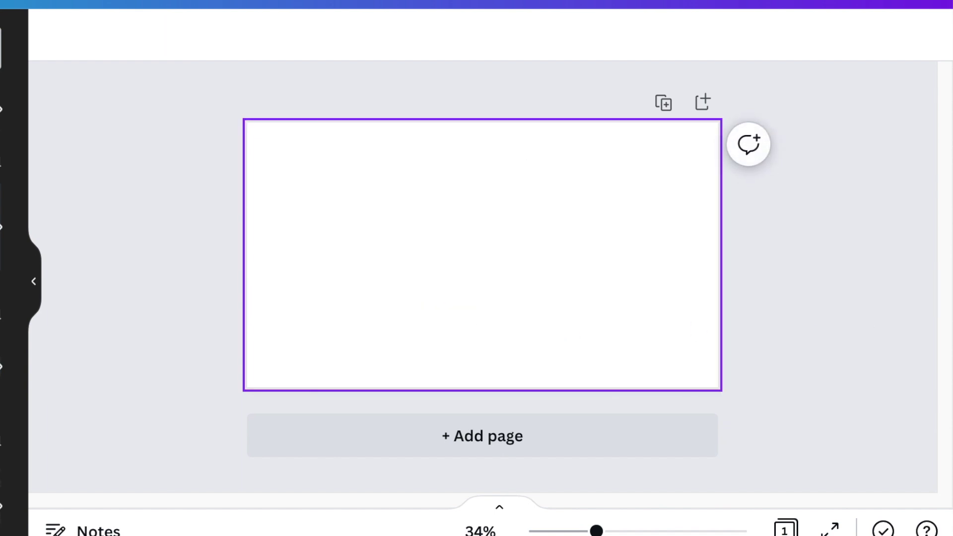
pyautogui.click(198, 355)
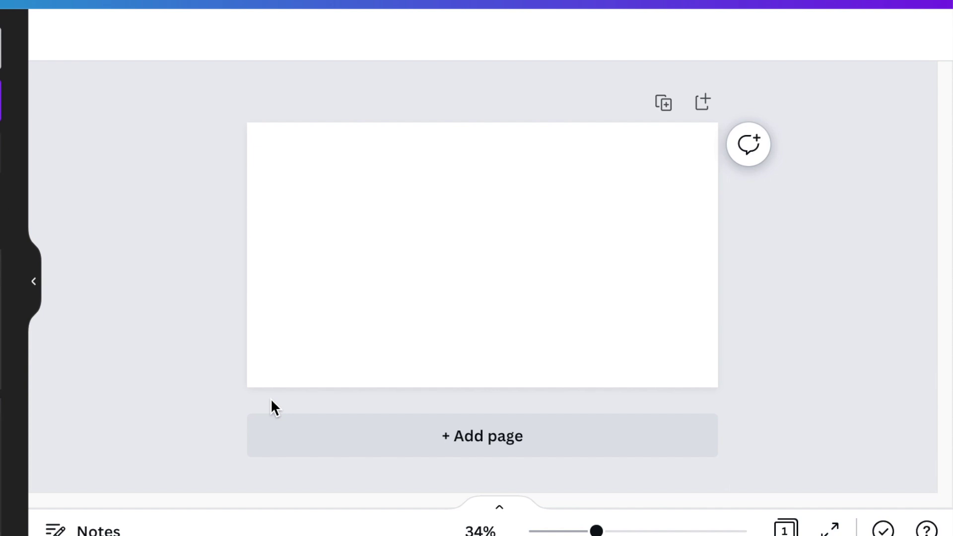
pyautogui.hotkey('ctrl', 'z')
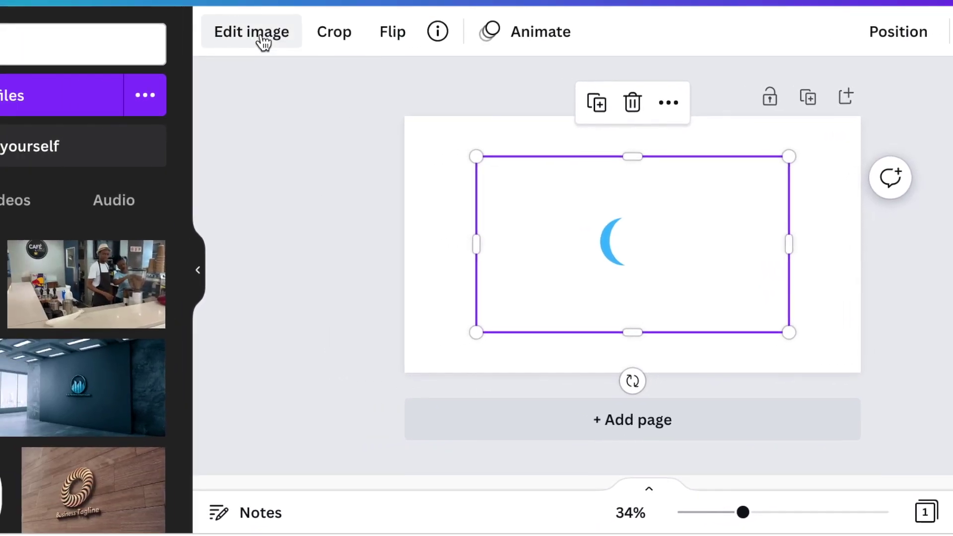
# Remove the background of the crescent image with BG Remover
pyautogui.click(138, 37)
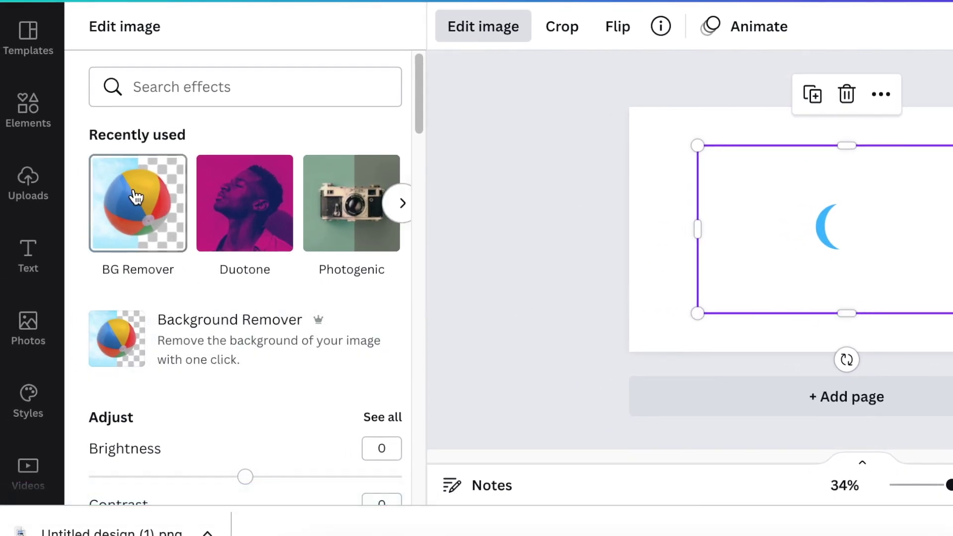
pyautogui.click(135, 197)
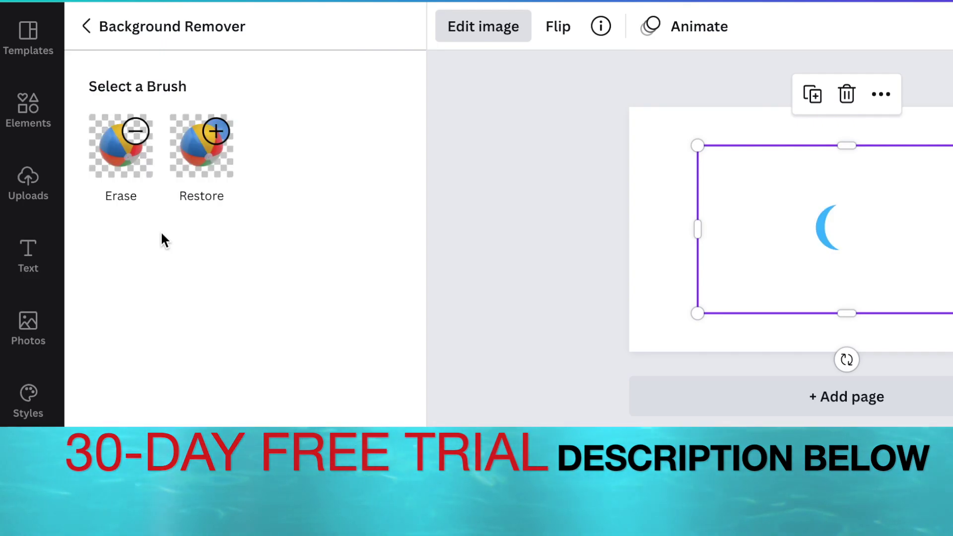
pyautogui.click(344, 473)
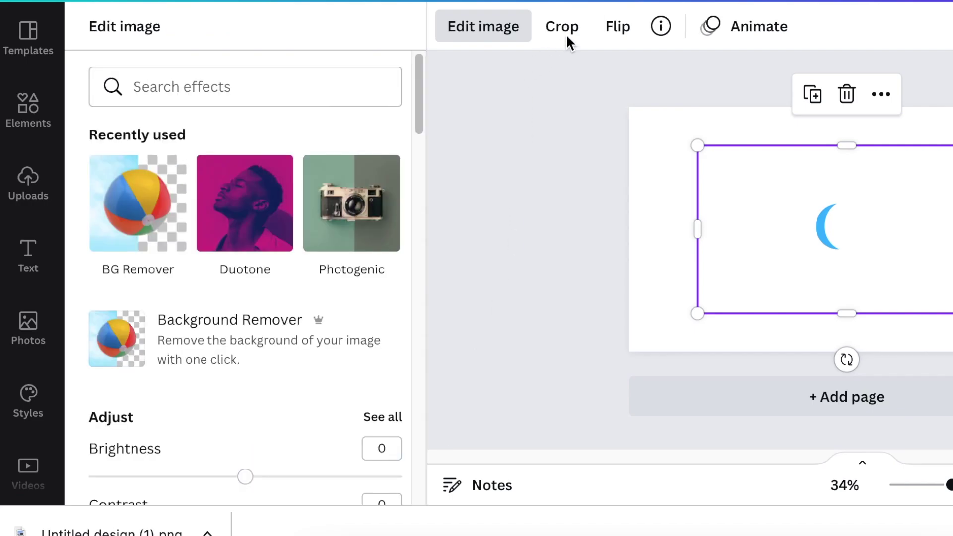
# Crop the image closely around the crescent and place it slightly enlarged in the upper part of the page
pyautogui.click(573, 32)
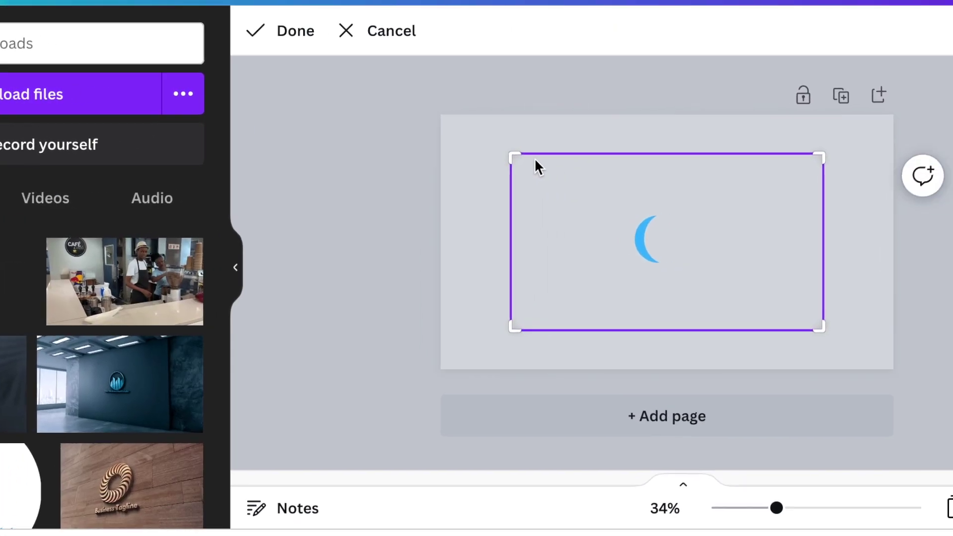
pyautogui.moveTo(406, 160); pyautogui.dragTo(494, 218)
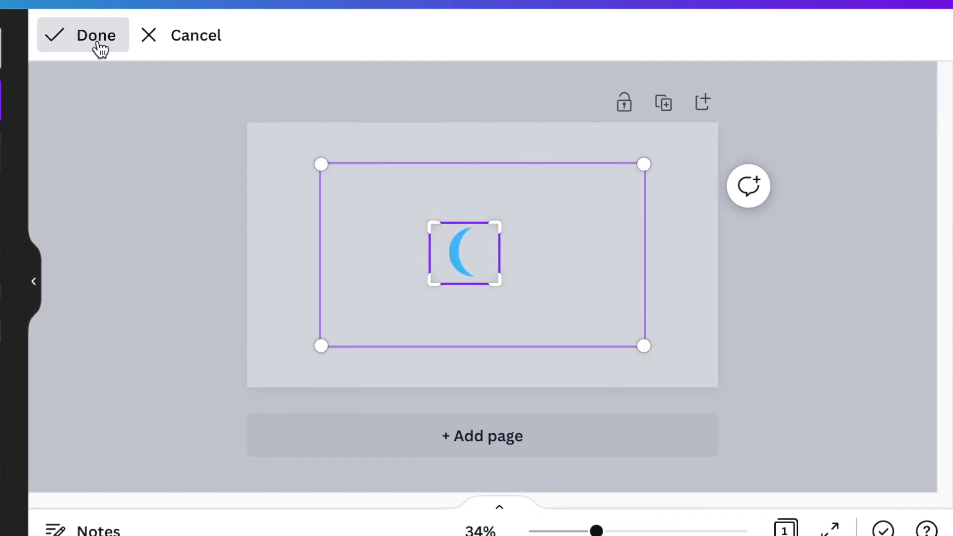
pyautogui.click(97, 41)
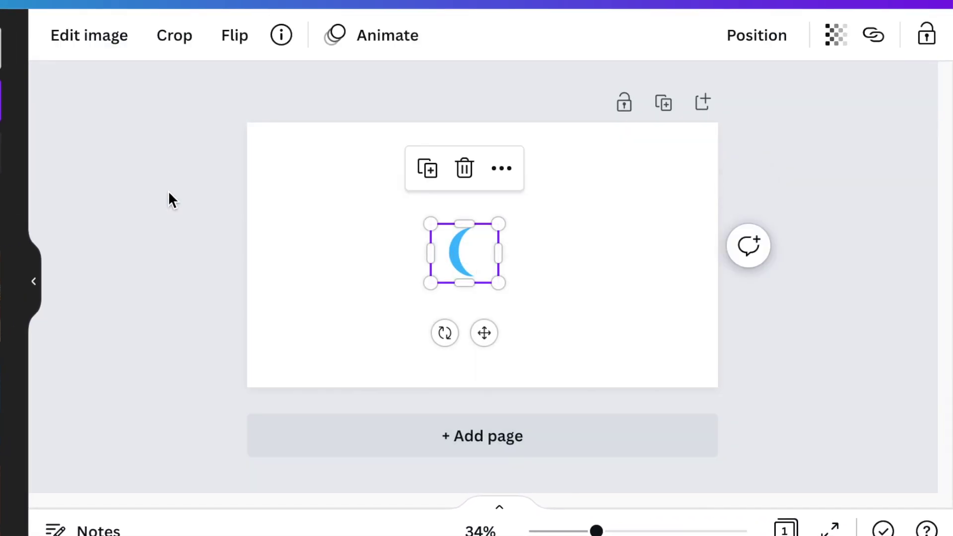
pyautogui.click(168, 192)
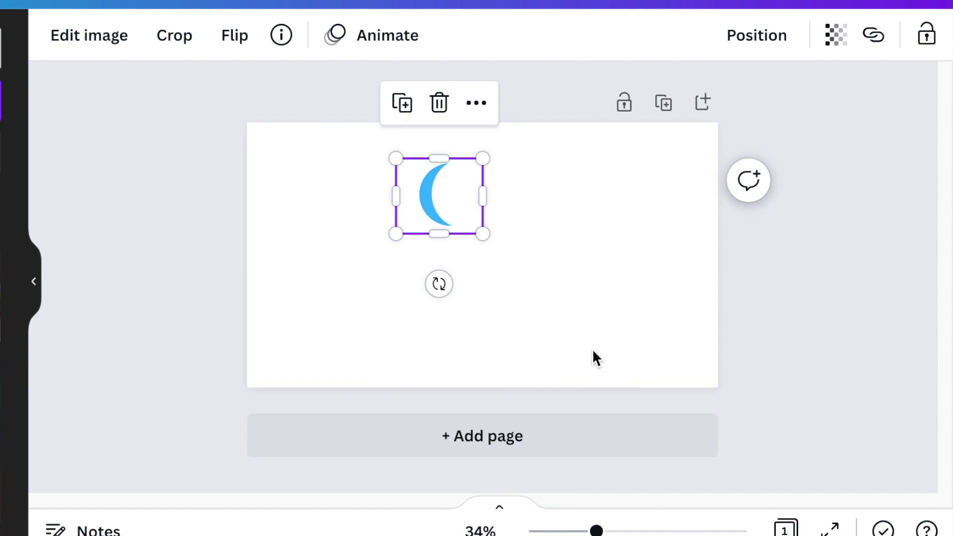
pyautogui.click(595, 357)
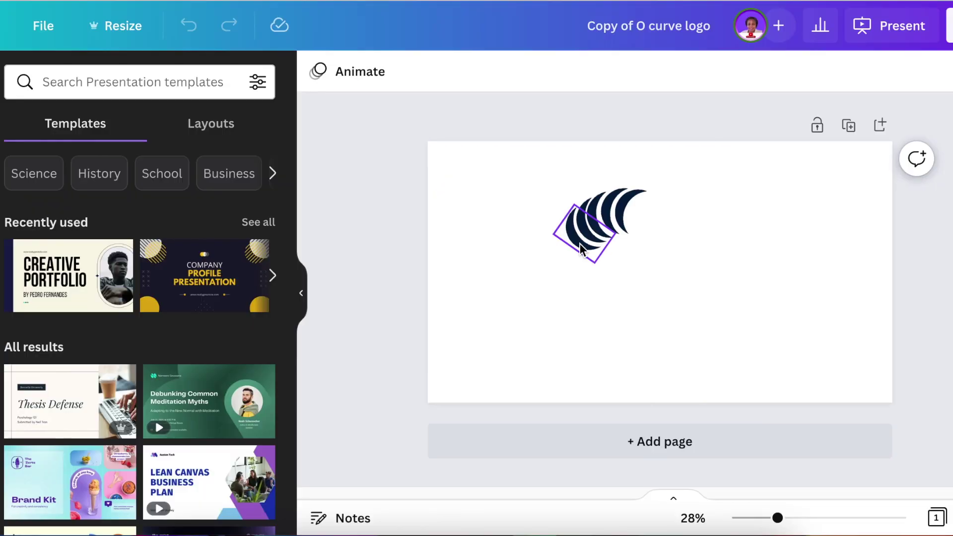
# Extend the arc of navy crescents down and to the left with additional duplicated copies, rotating each to follow the curve
pyautogui.click(578, 241)
pyautogui.hotkey('ctrl', 'd')
pyautogui.moveTo(639, 265); pyautogui.dragTo(628, 287)
pyautogui.click(542, 183)
pyautogui.click(537, 198)
pyautogui.click(531, 210)
pyautogui.click(600, 253)
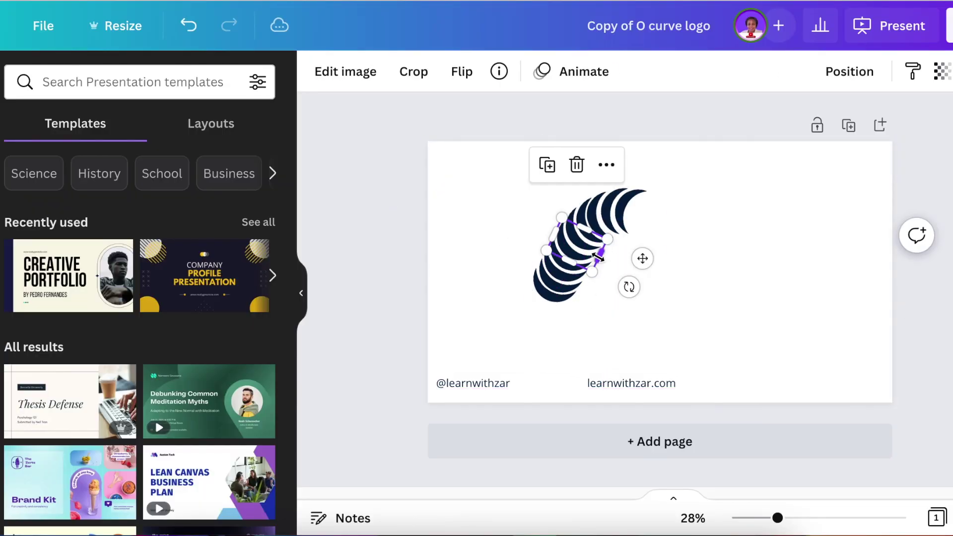
pyautogui.moveTo(660, 176); pyautogui.dragTo(574, 290)
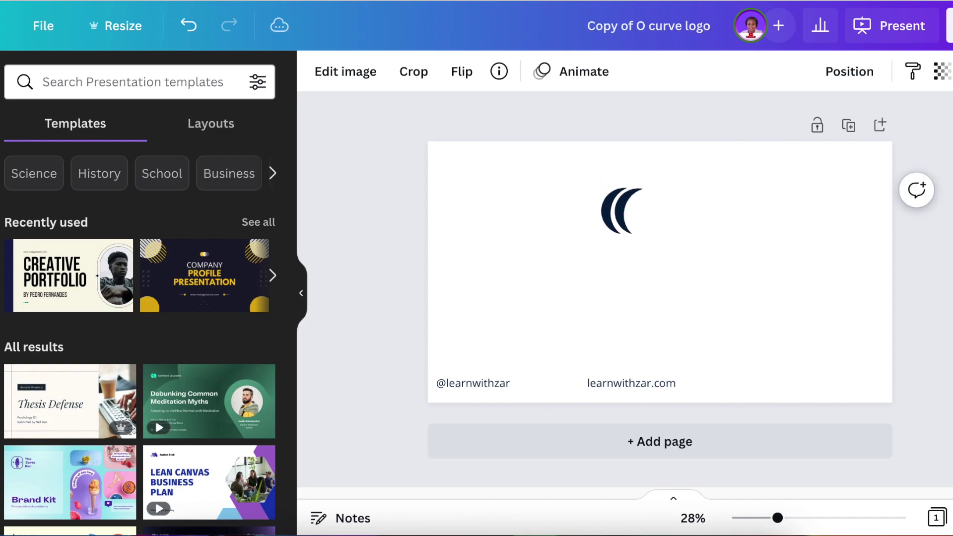
# Place crescent copies beside the first one to start the arc, rotating the second red copy about -3°
pyautogui.moveTo(620, 219); pyautogui.dragTo(593, 224)
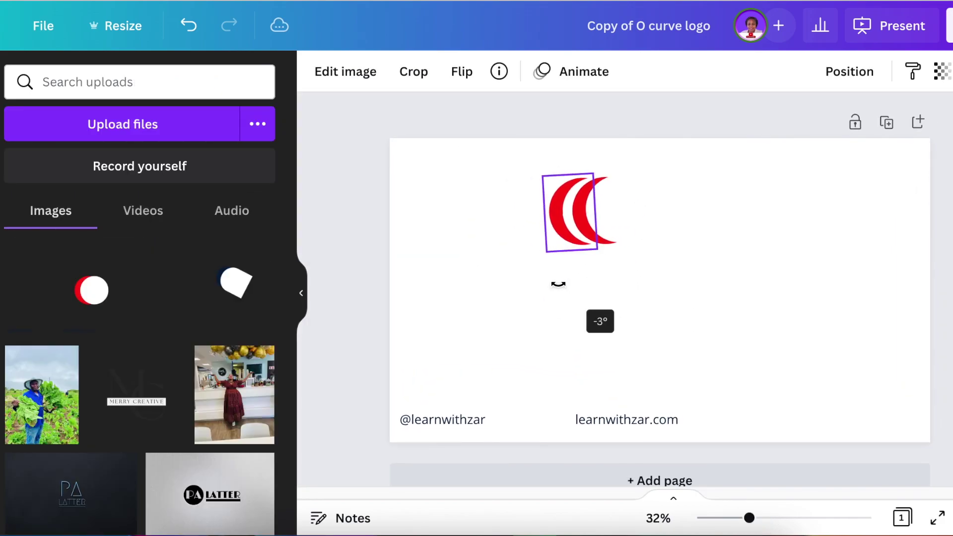
pyautogui.hotkey('ctrl', 'd')
pyautogui.moveTo(598, 295); pyautogui.dragTo(575, 290)
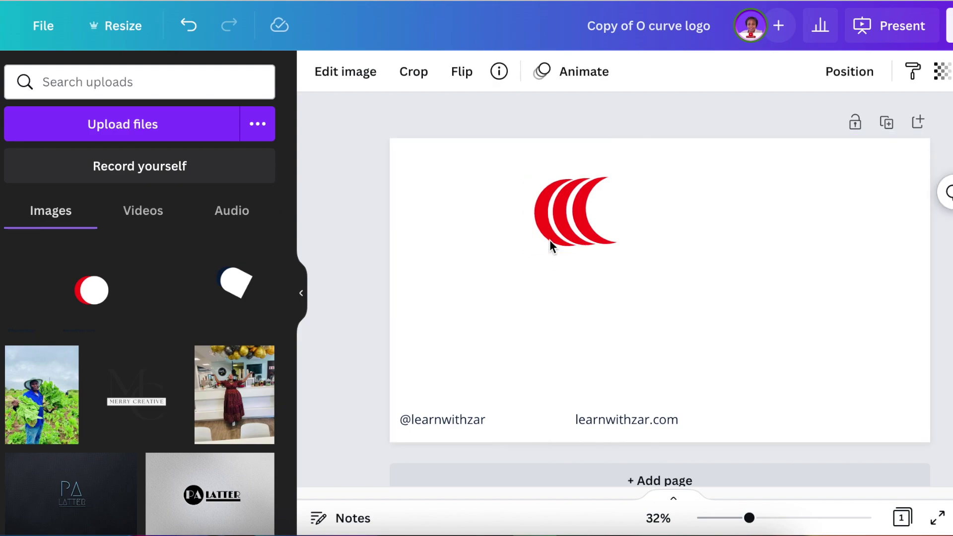
pyautogui.moveTo(549, 233); pyautogui.dragTo(525, 227)
pyautogui.click(532, 268)
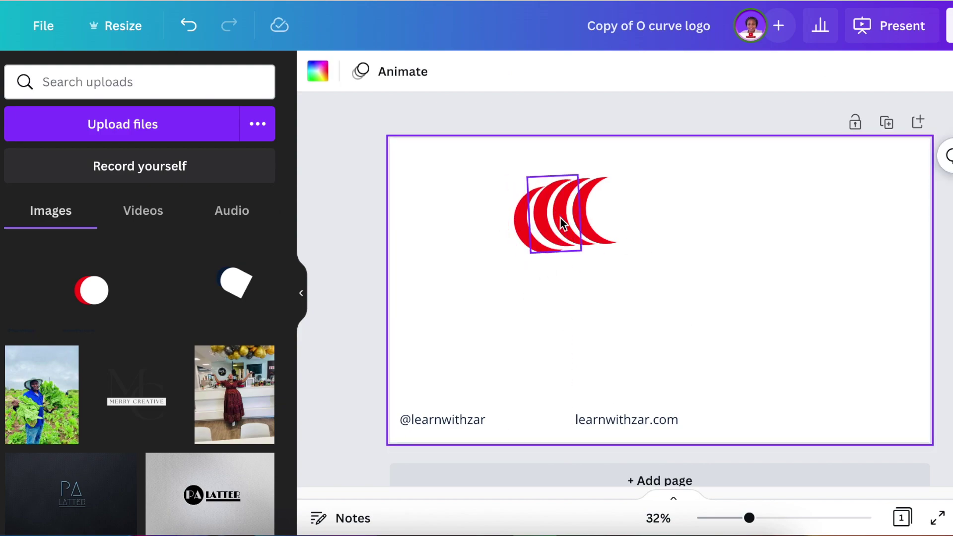
pyautogui.click(587, 192)
pyautogui.click(523, 223)
pyautogui.press('Delete')
# Adjust the third red crescent's tilt and add duplicates down and to the left, rotating each slightly more to continue the arc
pyautogui.click(556, 244)
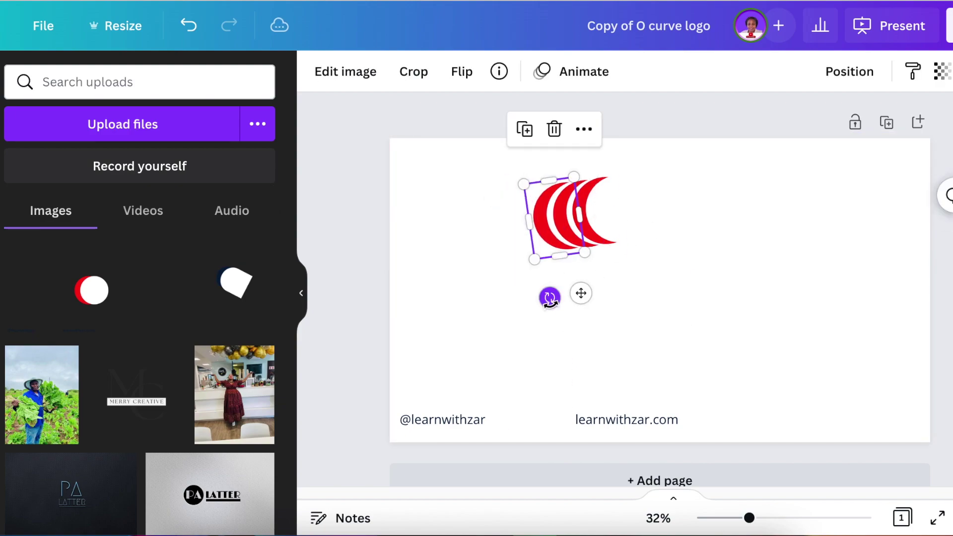
pyautogui.moveTo(550, 300); pyautogui.dragTo(559, 298)
pyautogui.hotkey('ctrl', 'd')
pyautogui.moveTo(542, 225); pyautogui.dragTo(524, 233)
pyautogui.moveTo(541, 311); pyautogui.dragTo(548, 308)
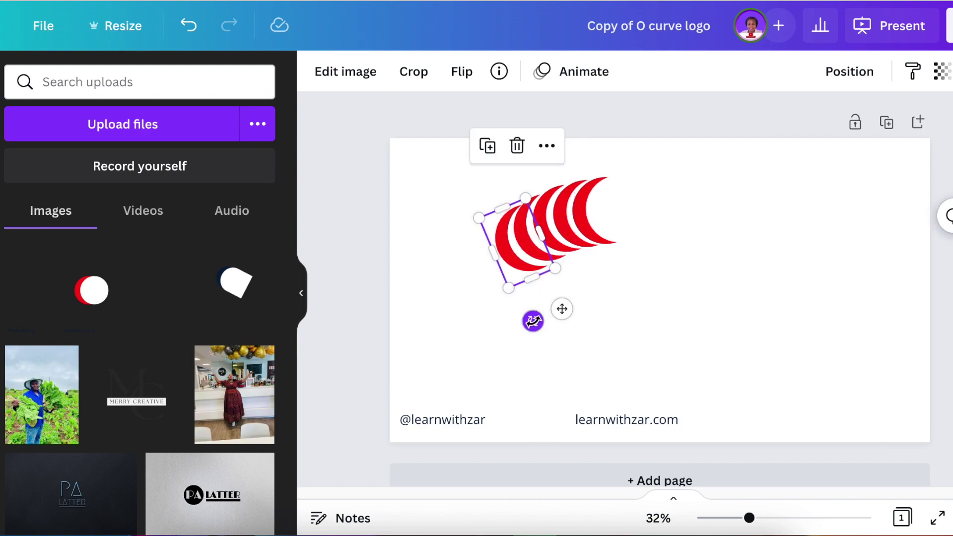
pyautogui.moveTo(544, 320); pyautogui.dragTo(558, 340)
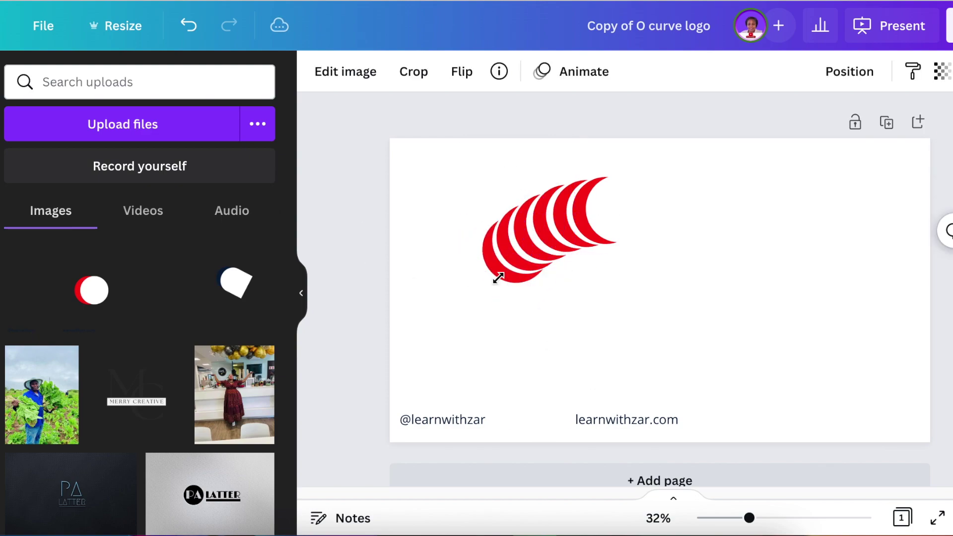
pyautogui.moveTo(489, 286); pyautogui.dragTo(478, 297)
pyautogui.click(546, 319)
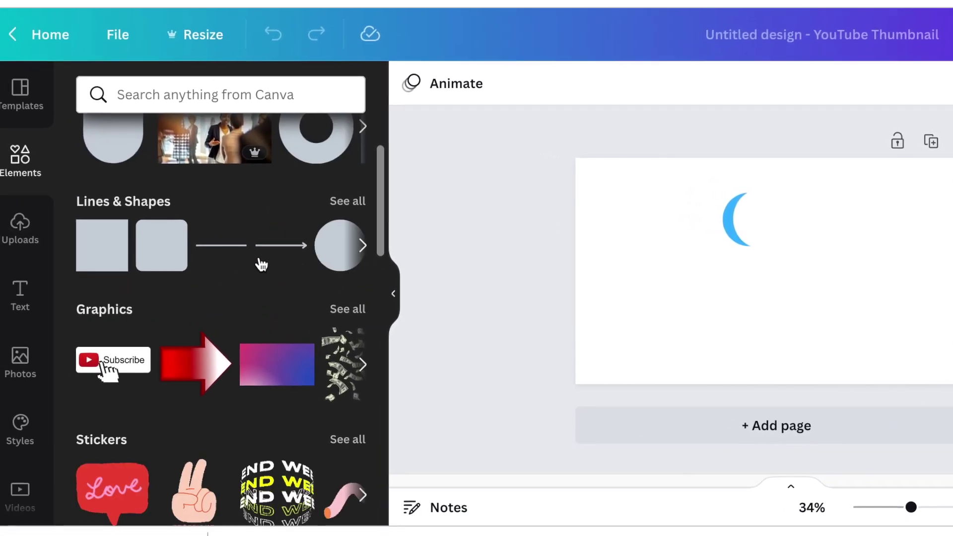
# Insert the Thick Solid Round Border ring from the Lines & Shapes elements onto the page with the blue crescent
pyautogui.click(353, 203)
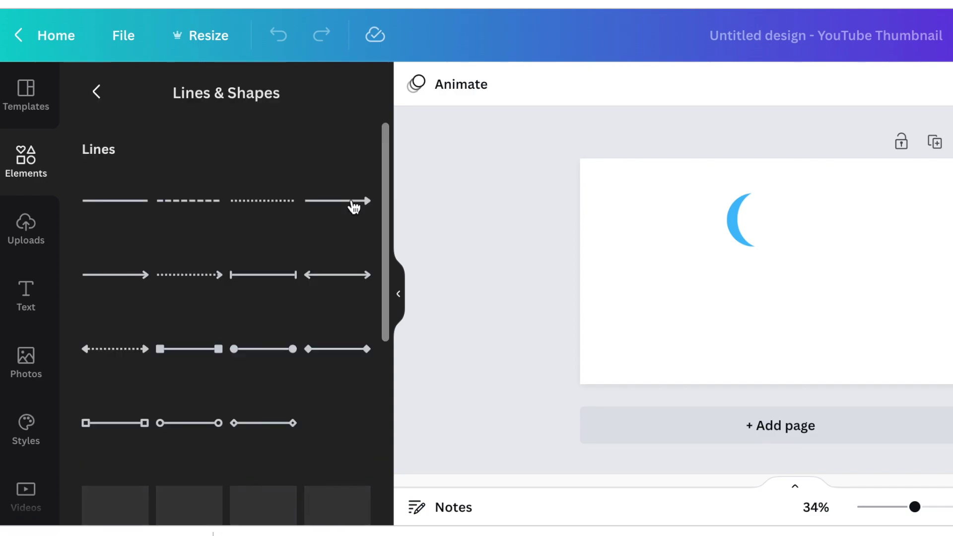
pyautogui.scroll(-3, 304, 246)
pyautogui.scroll(-10, 307, 246)
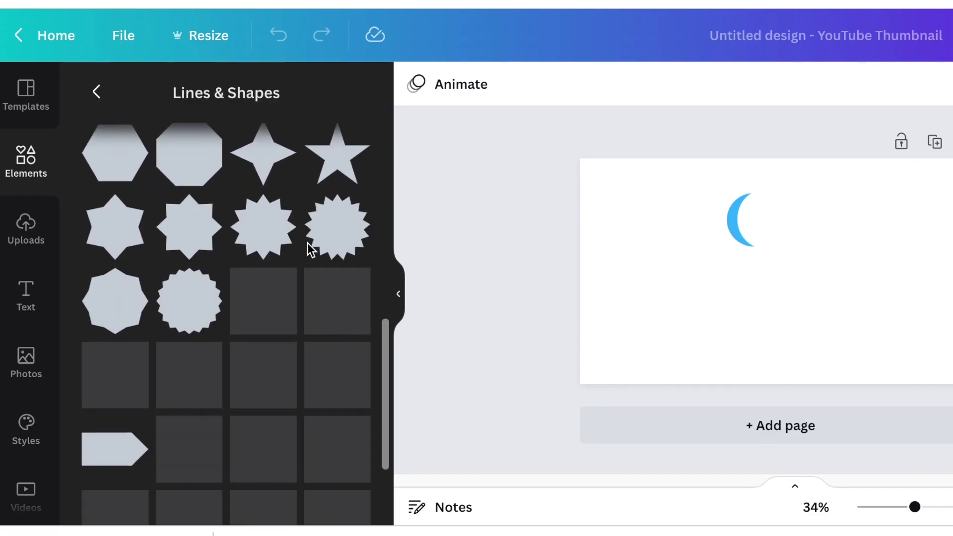
pyautogui.scroll(-10, 310, 251)
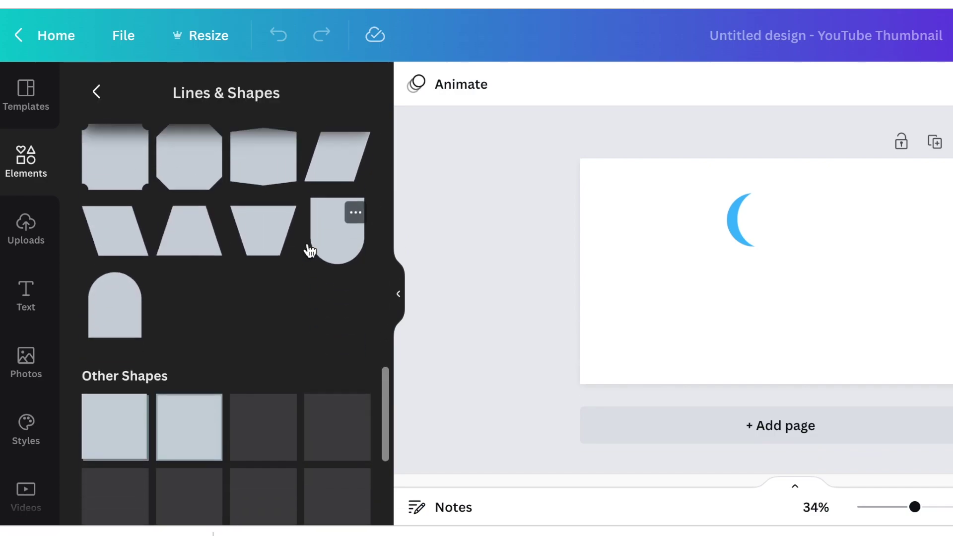
pyautogui.scroll(-5, 308, 248)
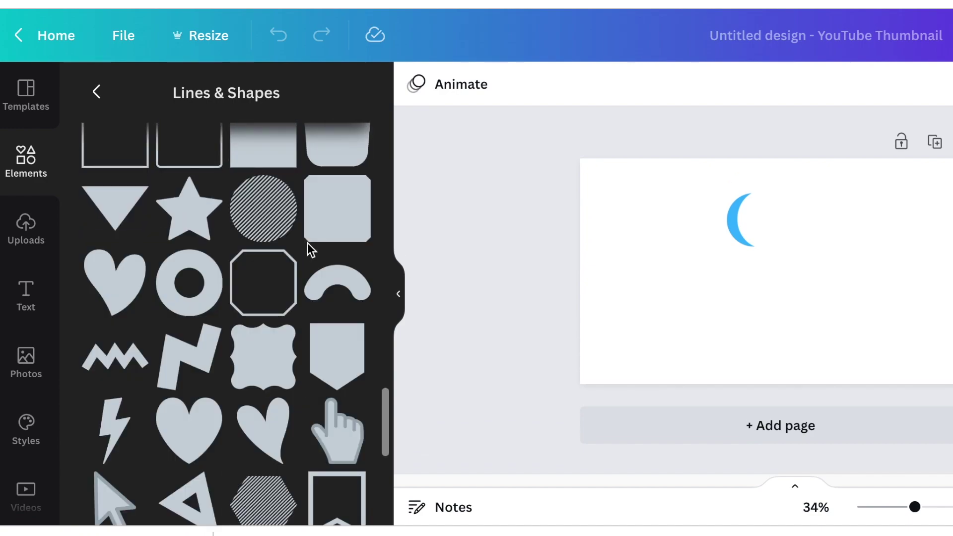
pyautogui.click(208, 266)
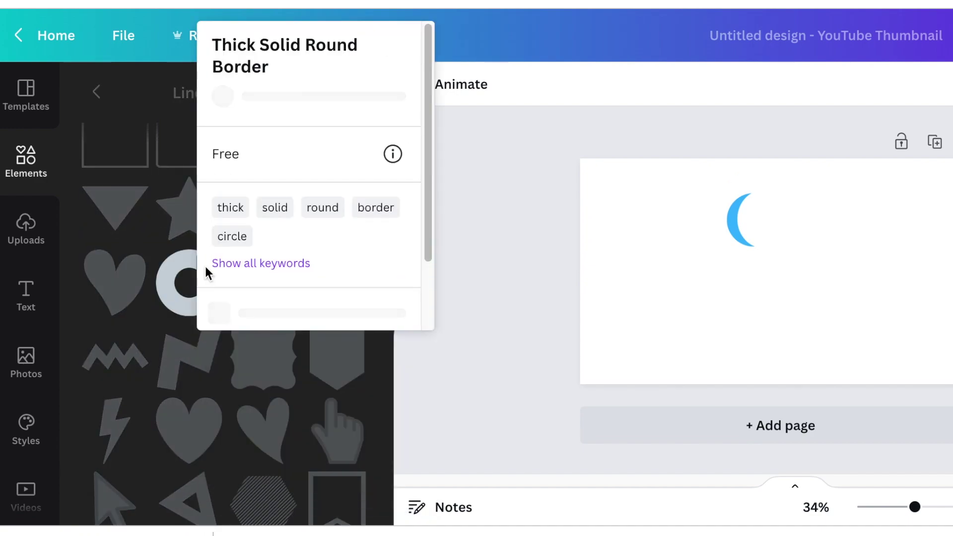
pyautogui.click(177, 292)
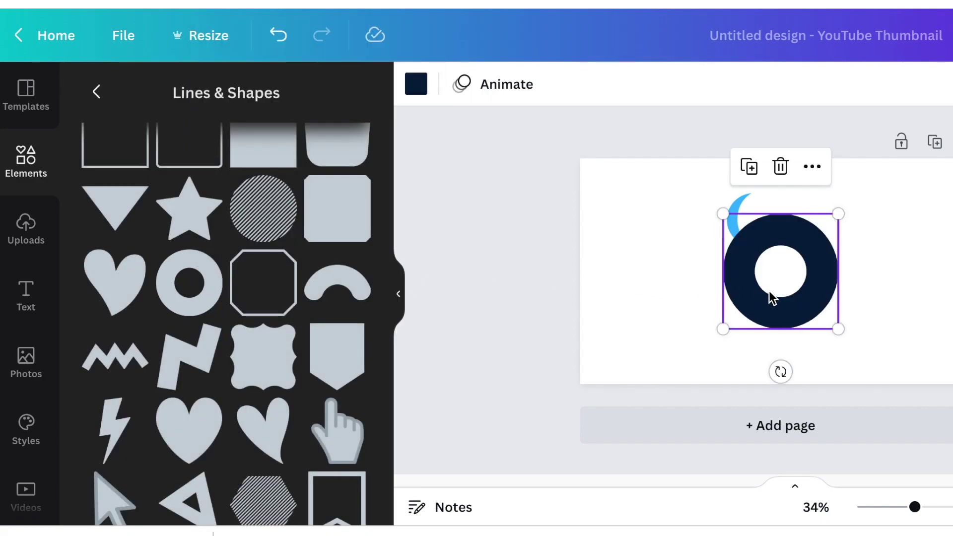
# Move the blue crescent to the left of the ring and center the ring horizontally in the upper part of the page
pyautogui.moveTo(776, 292); pyautogui.dragTo(784, 288)
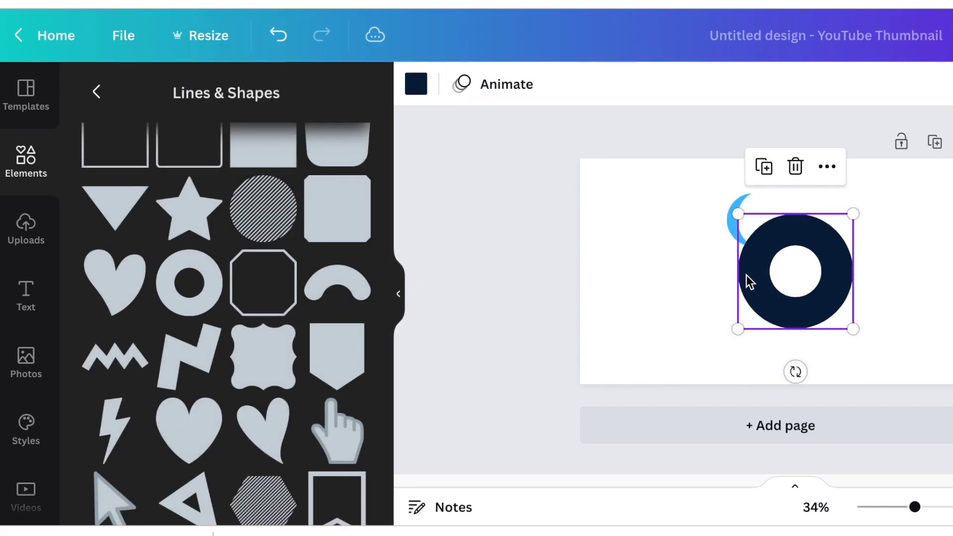
pyautogui.click(689, 243)
pyautogui.moveTo(730, 219); pyautogui.dragTo(641, 255)
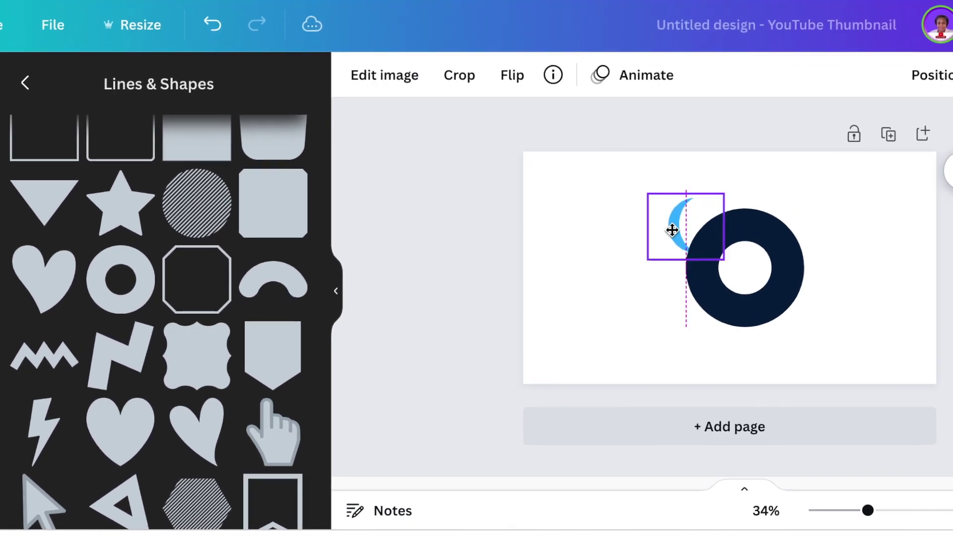
pyautogui.moveTo(714, 250); pyautogui.dragTo(700, 231)
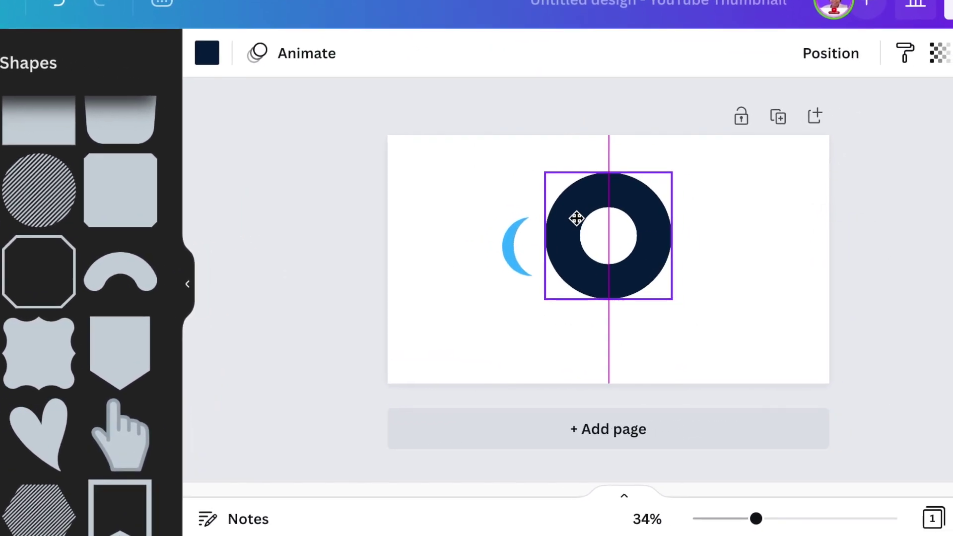
pyautogui.moveTo(576, 218); pyautogui.dragTo(575, 218)
# Shrink the blue crescent slightly, shift the ring closer to it, and rotate the crescent to lean along the ring's curve
pyautogui.click(517, 262)
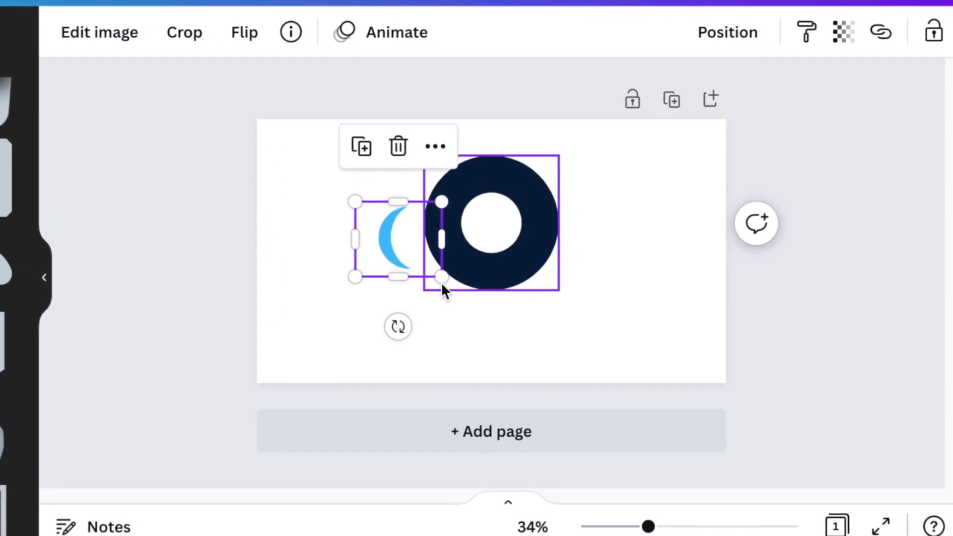
pyautogui.moveTo(441, 278); pyautogui.dragTo(431, 268)
pyautogui.moveTo(468, 193); pyautogui.dragTo(459, 198)
pyautogui.click(380, 233)
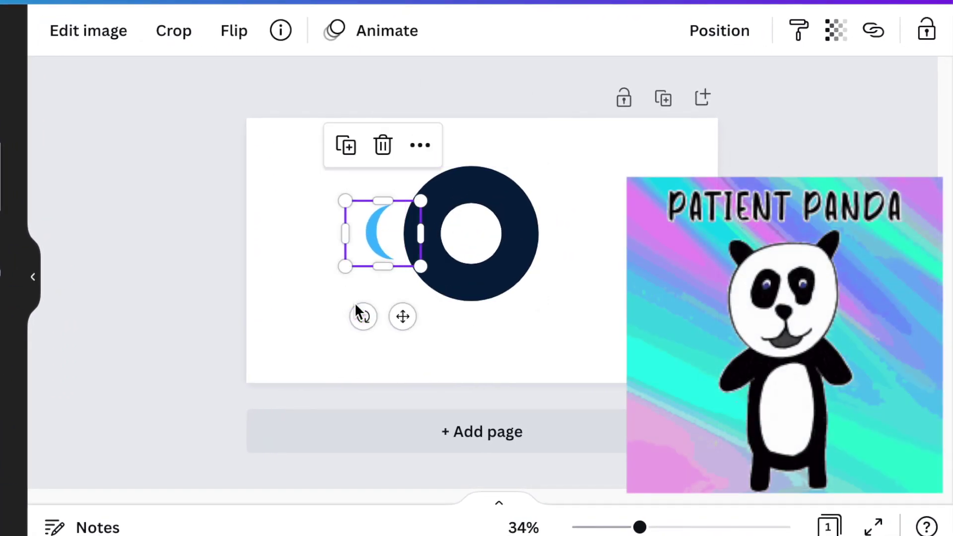
pyautogui.moveTo(354, 303); pyautogui.dragTo(416, 310)
# Shift the ring slightly left and enlarge it so its band better suits the crescent's size
pyautogui.click(468, 238)
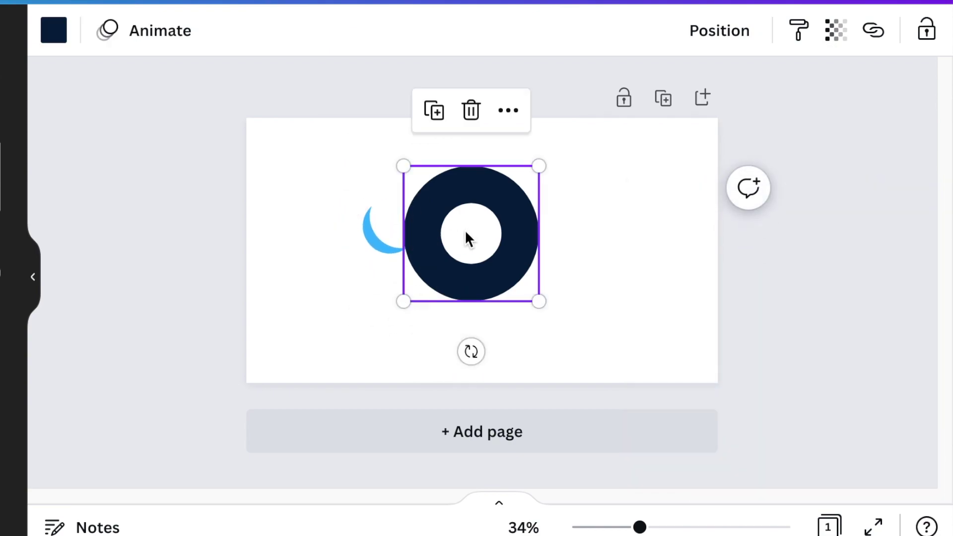
pyautogui.moveTo(468, 238); pyautogui.dragTo(445, 236)
pyautogui.moveTo(518, 301); pyautogui.dragTo(543, 313)
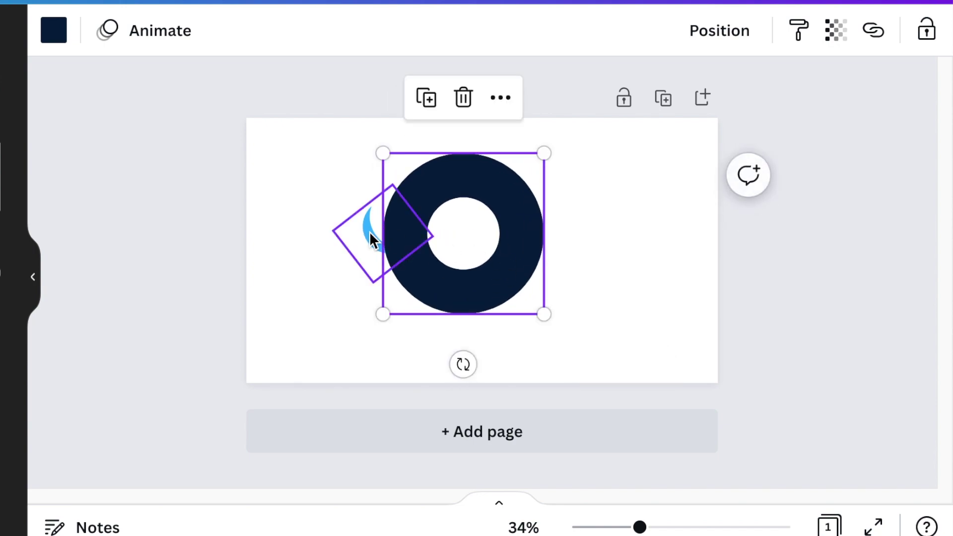
# Move the crescent onto the ring's upper-left edge and bring it forward in front of the ring
pyautogui.moveTo(371, 239); pyautogui.dragTo(380, 218)
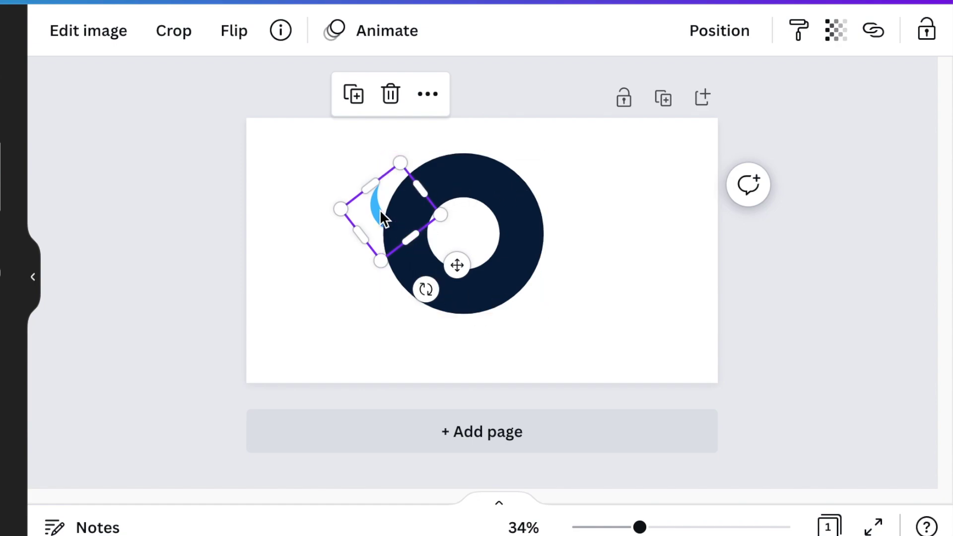
pyautogui.click(718, 40)
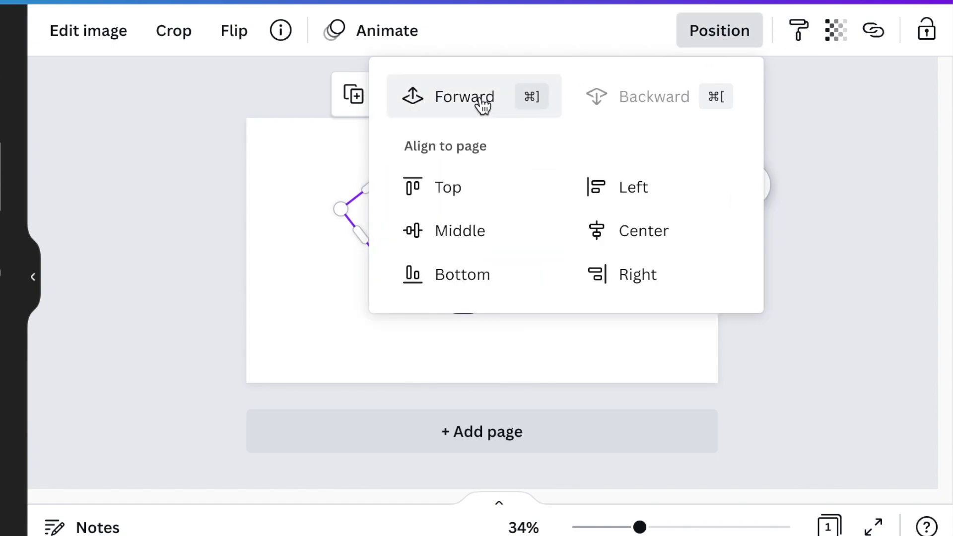
pyautogui.click(464, 97)
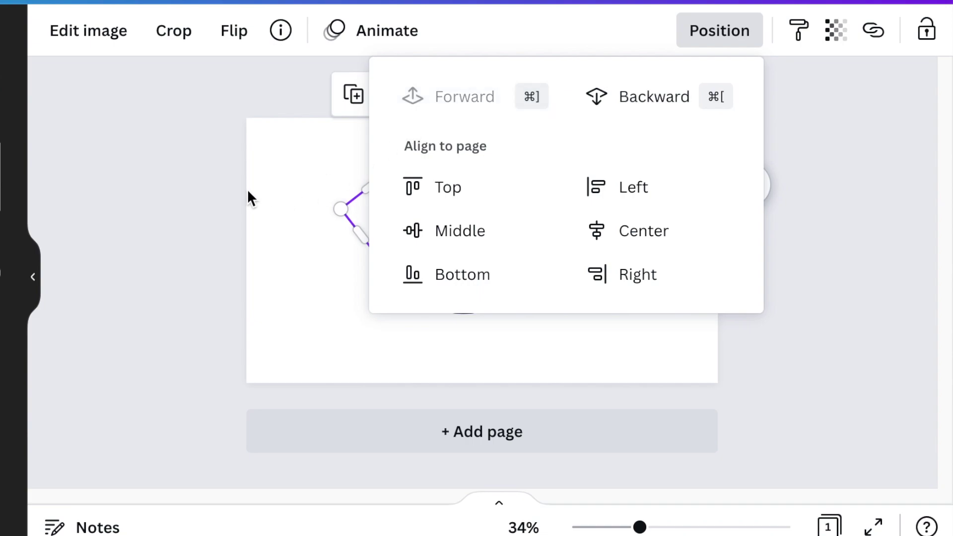
pyautogui.click(249, 188)
# Fit the crescent across the upper-left part of the ring's band, tilting it to follow the curve
pyautogui.moveTo(386, 217); pyautogui.dragTo(409, 196)
pyautogui.moveTo(472, 127); pyautogui.dragTo(477, 135)
pyautogui.moveTo(431, 209); pyautogui.dragTo(446, 187)
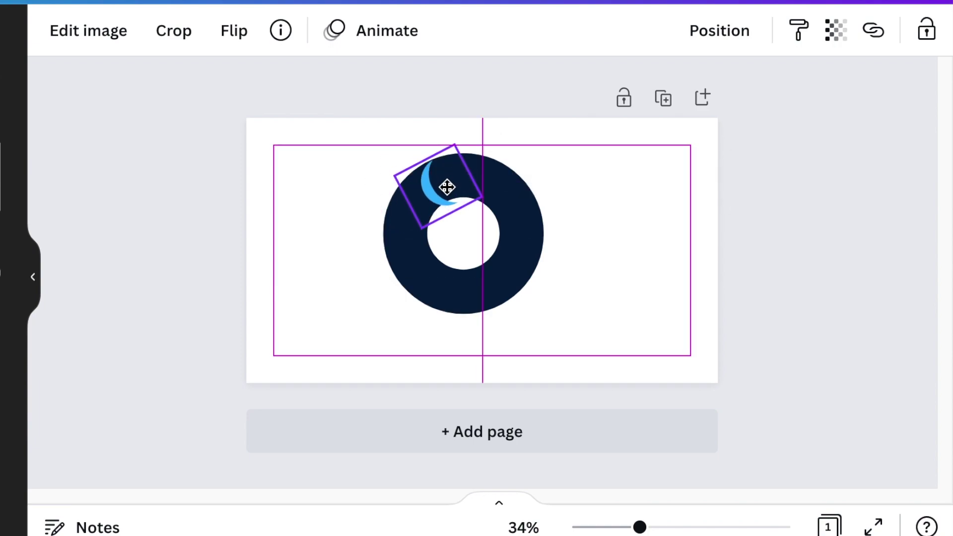
pyautogui.moveTo(446, 186); pyautogui.dragTo(445, 186)
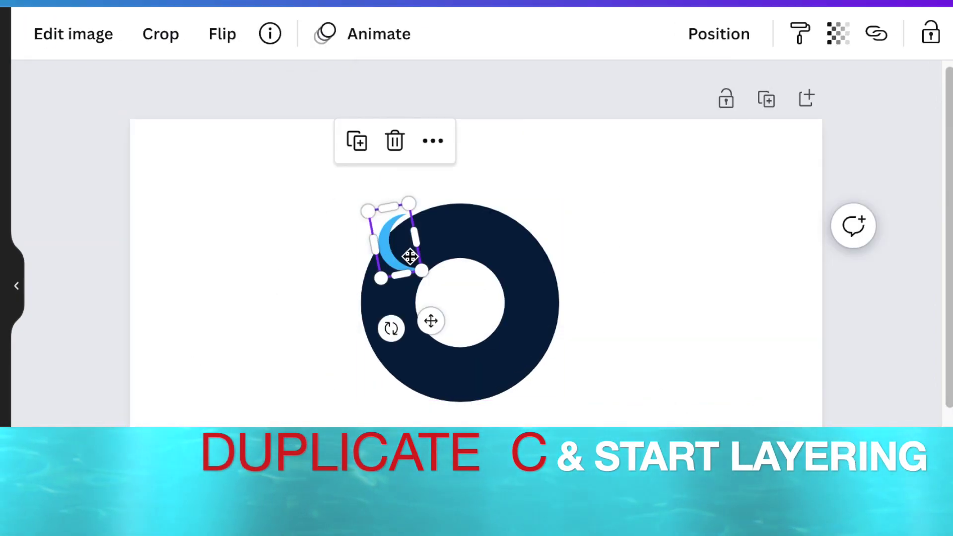
# Layer duplicated crescents down the ring's upper-left band, rotating each copy to span from outer edge to inner hole
pyautogui.moveTo(409, 255); pyautogui.dragTo(397, 245)
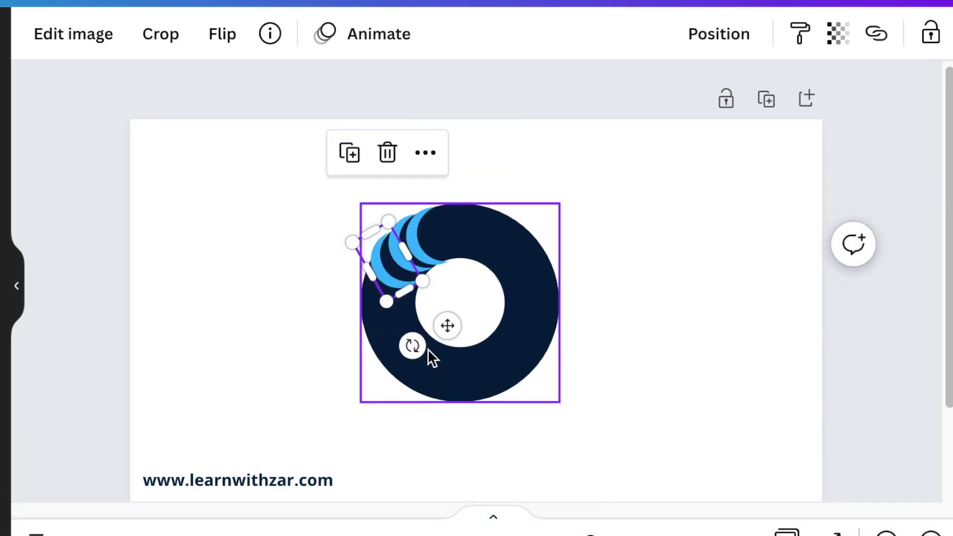
pyautogui.moveTo(385, 276); pyautogui.dragTo(388, 276)
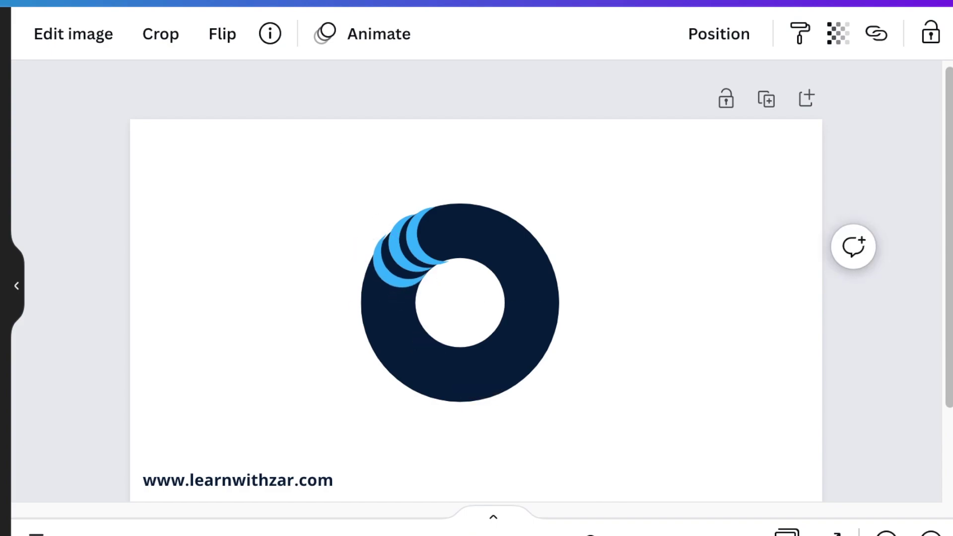
pyautogui.moveTo(415, 346); pyautogui.dragTo(427, 334)
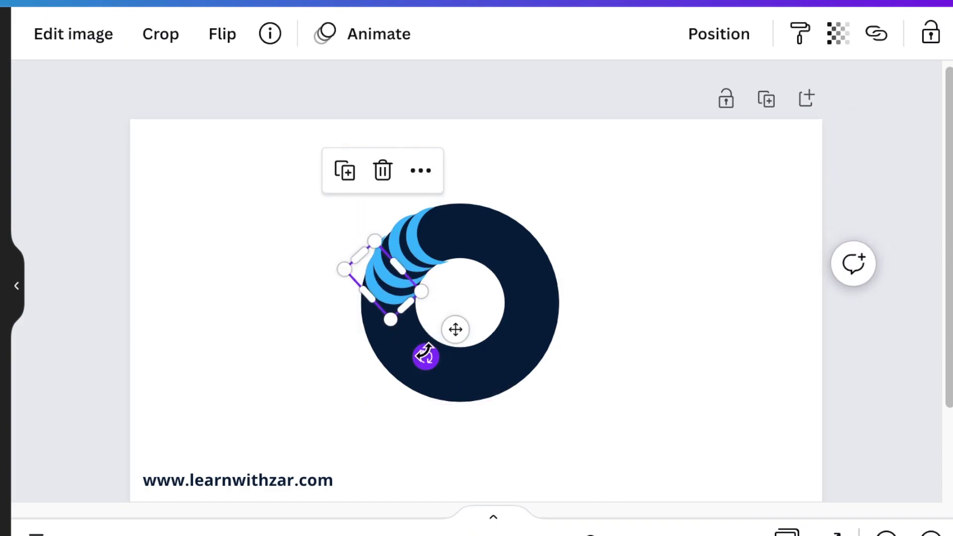
pyautogui.moveTo(425, 355)
pyautogui.mouseDown()
pyautogui.moveTo(436, 323)
pyautogui.moveTo(436, 342)
pyautogui.mouseUp()
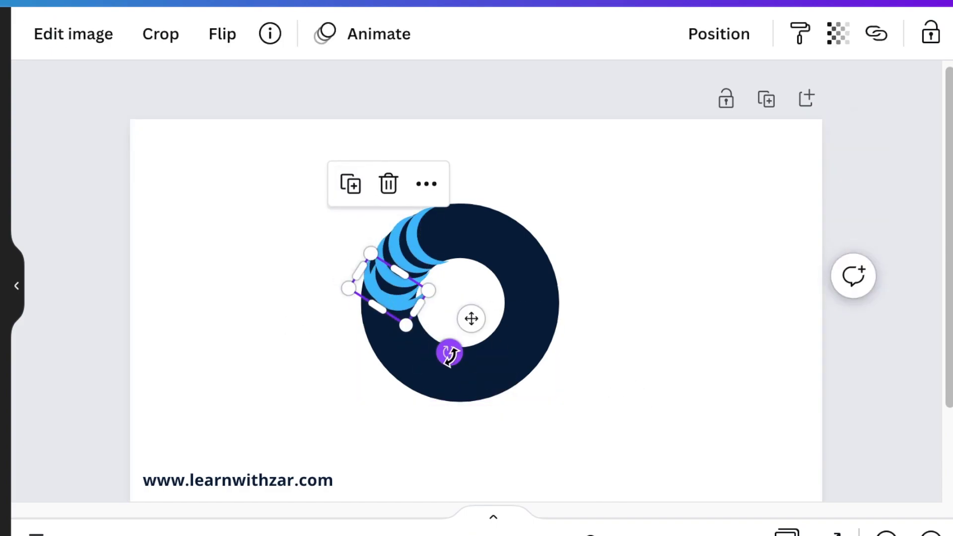
# Continue the crescents down to the ring's left side, nudging the copies into even spacing and rotating them nearly horizontal
pyautogui.moveTo(379, 290); pyautogui.dragTo(379, 297)
pyautogui.hotkey('shift', 'Down')
pyautogui.hotkey('shift', 'Down')
pyautogui.hotkey('shift', 'Left')
pyautogui.hotkey('shift', 'Left')
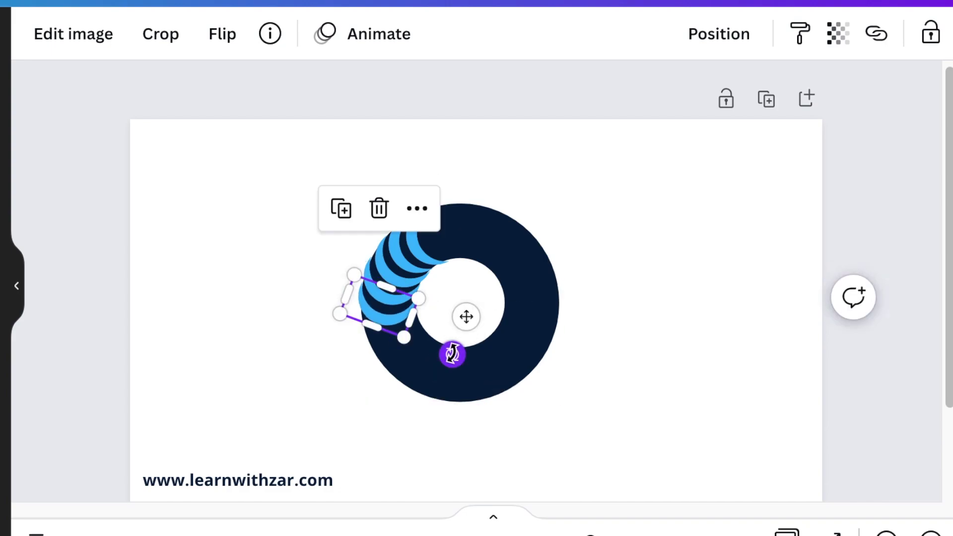
pyautogui.moveTo(451, 353); pyautogui.dragTo(481, 358)
# Place further crescent copies just below the middle of the ring's left side, nudged down and left to match the spacing
pyautogui.click(378, 279)
pyautogui.click(291, 297)
pyautogui.click(378, 283)
pyautogui.click(384, 315)
pyautogui.hotkey('shift', 'Down')
pyautogui.hotkey('shift', 'Down')
pyautogui.hotkey('shift', 'Down')
pyautogui.hotkey('shift', 'Left')
pyautogui.hotkey('shift', 'Left')
pyautogui.hotkey('shift', 'Down')
pyautogui.hotkey('shift', 'Down')
# Duplicate the lowest crescent again and nudge the copies down and right into the ring's lower-left curve
pyautogui.hotkey('ctrl', 'd')
pyautogui.hotkey('shift', 'Down')
pyautogui.hotkey('shift', 'Down')
pyautogui.hotkey('shift', 'Down')
pyautogui.hotkey('shift', 'Down')
pyautogui.hotkey('shift', 'Right')
pyautogui.click(353, 264)
pyautogui.hotkey('shift', 'Down')
pyautogui.hotkey('shift', 'Down')
pyautogui.hotkey('shift', 'Right')
pyautogui.hotkey('shift', 'Right')
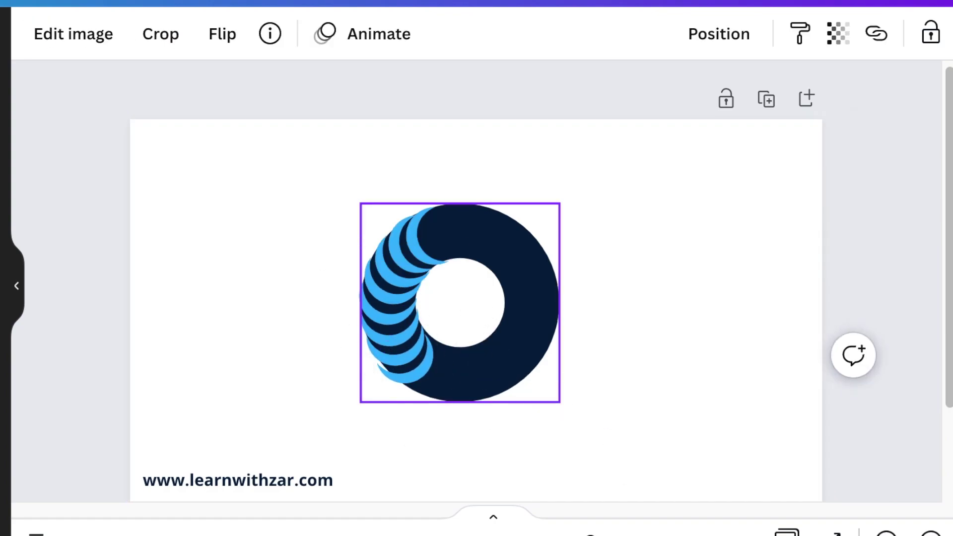
# Add crescent copies around the ring's lower-left bend, moving them right and rotating them with the curve
pyautogui.click(372, 268)
pyautogui.moveTo(440, 444); pyautogui.dragTo(471, 429)
pyautogui.hotkey('shift', 'Right')
pyautogui.hotkey('shift', 'Right')
pyautogui.moveTo(363, 340); pyautogui.dragTo(421, 378)
pyautogui.click(359, 363)
pyautogui.click(445, 378)
# Duplicate the last crescent, shift the copy right toward the ring's bottom, and rotate it to fit the band
pyautogui.click(398, 268)
pyautogui.hotkey('shift', 'Right')
pyautogui.hotkey('shift', 'Right')
pyautogui.hotkey('shift', 'Right')
pyautogui.hotkey('shift', 'Right')
pyautogui.click(383, 381)
pyautogui.click(450, 374)
# Shift crescent copies right and up along the ring's bottom, rotating the last two to follow the band, the outermost to about -172°
pyautogui.click(422, 279)
pyautogui.hotkey('shift', 'Right')
pyautogui.hotkey('shift', 'Right')
pyautogui.hotkey('shift', 'Right')
pyautogui.hotkey('shift', 'Up')
pyautogui.hotkey('shift', 'Up')
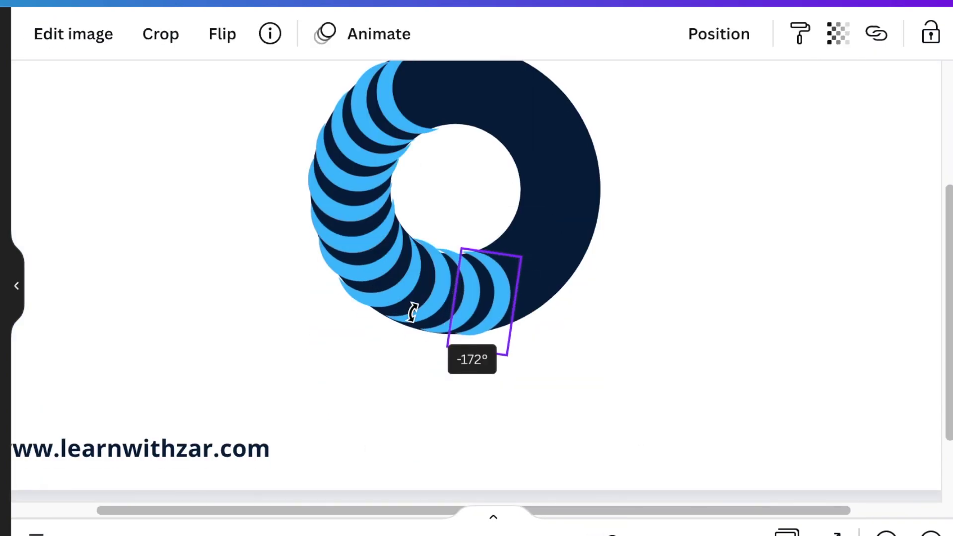
pyautogui.click(647, 400)
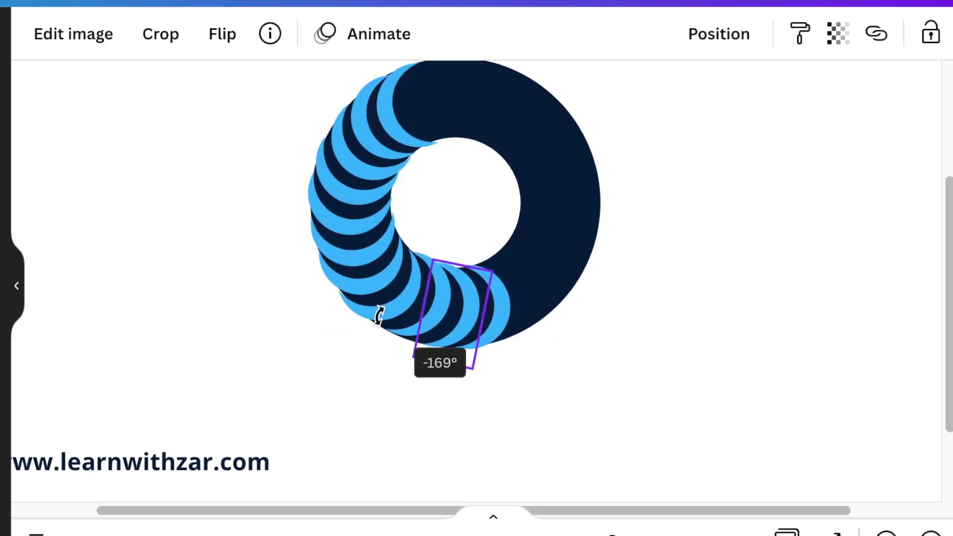
pyautogui.moveTo(380, 316); pyautogui.dragTo(379, 316)
# Duplicate the last bottom crescent, move the copies up and right into the ring's lower-right bend, and rotate them with the curve
pyautogui.click(500, 311)
pyautogui.click(446, 200)
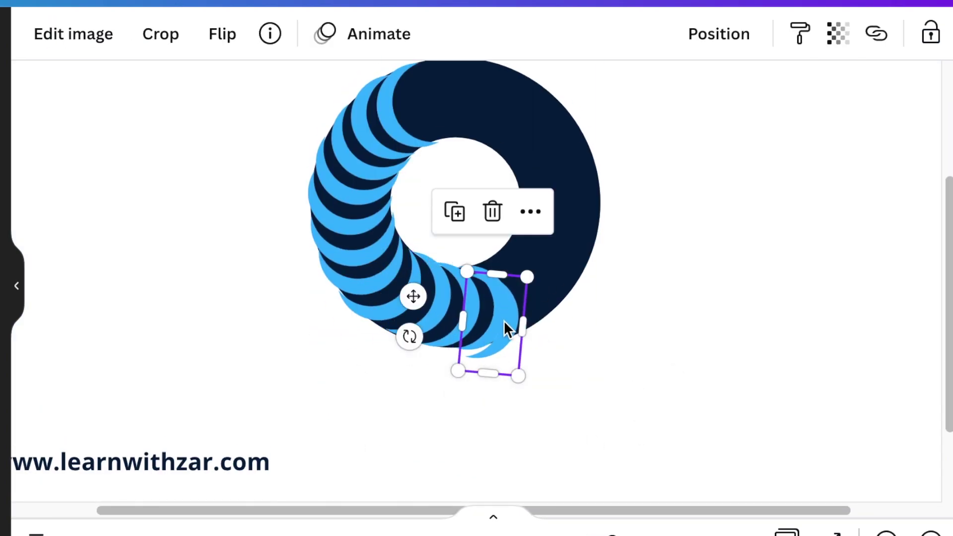
pyautogui.moveTo(505, 320); pyautogui.dragTo(521, 310)
pyautogui.moveTo(425, 326); pyautogui.dragTo(439, 341)
pyautogui.moveTo(528, 316); pyautogui.dragTo(528, 306)
pyautogui.moveTo(431, 330); pyautogui.dragTo(481, 344)
# Add further crescent copies up the lower-right curve to the middle of the ring's right side, rotating each to fit
pyautogui.click(473, 179)
pyautogui.click(490, 158)
pyautogui.moveTo(559, 302); pyautogui.dragTo(570, 271)
pyautogui.moveTo(492, 314); pyautogui.dragTo(503, 325)
pyautogui.click(516, 127)
pyautogui.moveTo(567, 248); pyautogui.dragTo(560, 213)
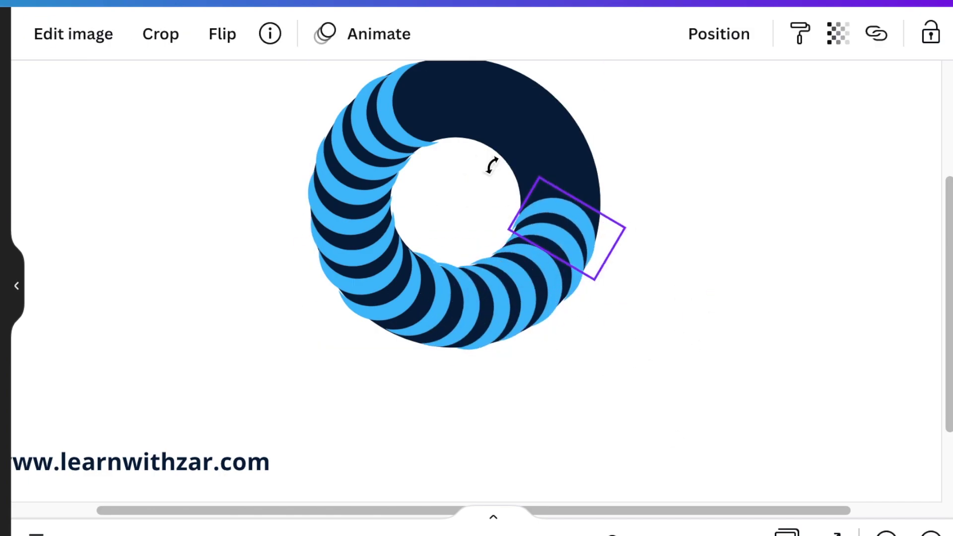
pyautogui.moveTo(492, 166); pyautogui.dragTo(485, 175)
# Duplicate the last crescent up the ring's right side and rotate the topmost copy toward the upper-right curve
pyautogui.press('super+d')
pyautogui.moveTo(575, 216); pyautogui.dragTo(575, 183)
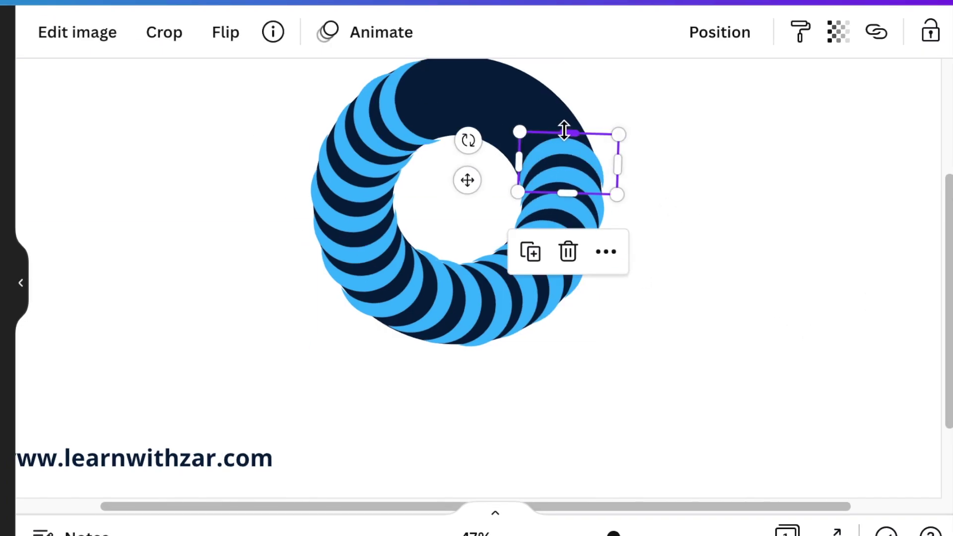
pyautogui.hotkey('ctrl', 'd')
pyautogui.moveTo(578, 166); pyautogui.dragTo(568, 134)
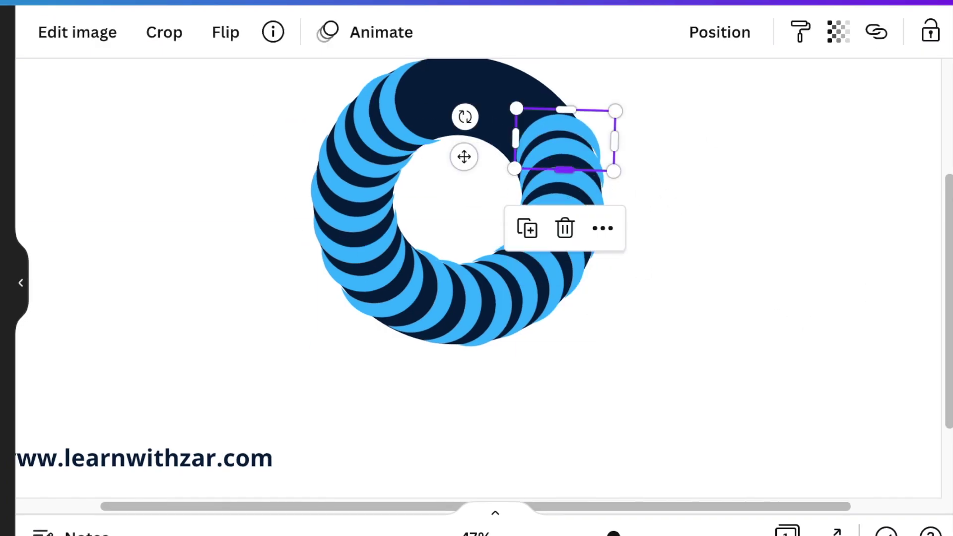
pyautogui.moveTo(464, 115); pyautogui.dragTo(453, 130)
pyautogui.click(566, 169)
# Nudge the lower-left crescent slightly up and duplicate the topmost right-side crescent further along the upper-right curve
pyautogui.click(380, 304)
pyautogui.moveTo(379, 304); pyautogui.dragTo(379, 301)
pyautogui.click(561, 124)
pyautogui.press('super+d')
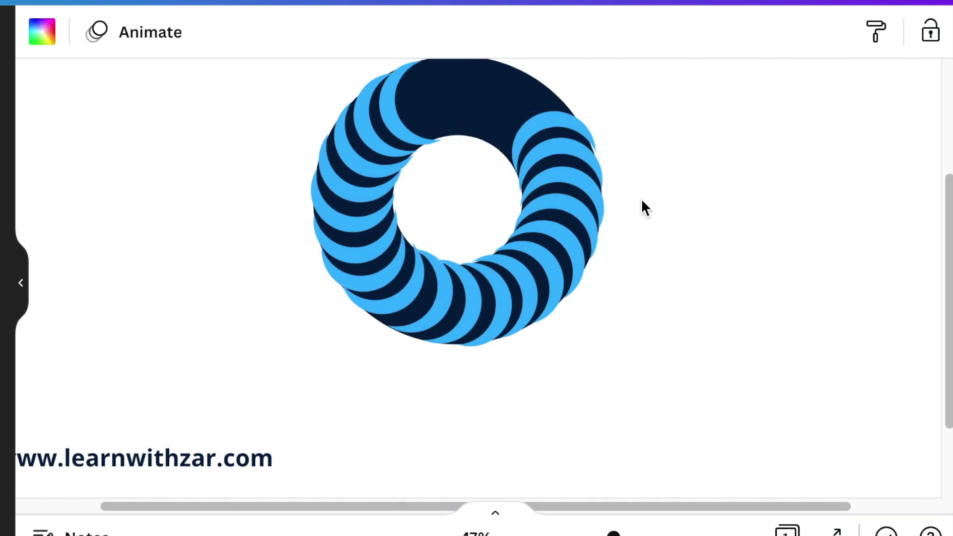
pyautogui.moveTo(583, 140); pyautogui.dragTo(582, 138)
pyautogui.click(578, 127)
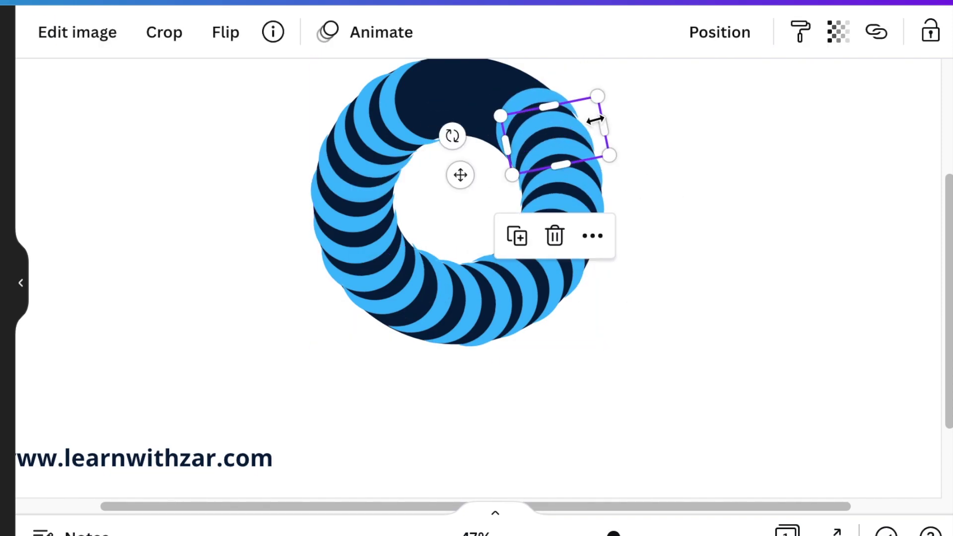
pyautogui.click(646, 233)
# Fine-tune the position of the last crescent on the ring's upper-right curve
pyautogui.scroll(1, 646, 234)
pyautogui.click(546, 135)
pyautogui.click(526, 137)
pyautogui.moveTo(525, 138); pyautogui.dragTo(536, 161)
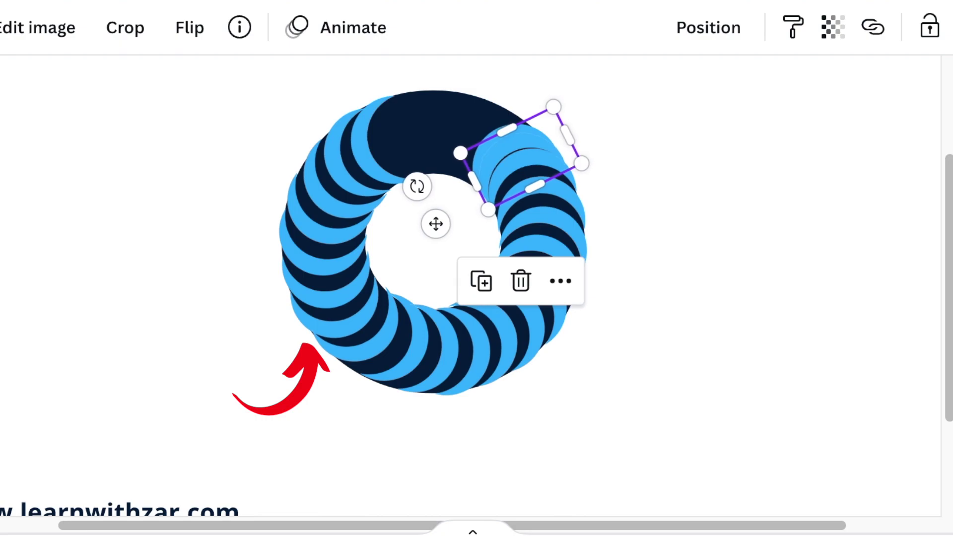
pyautogui.press('Escape')
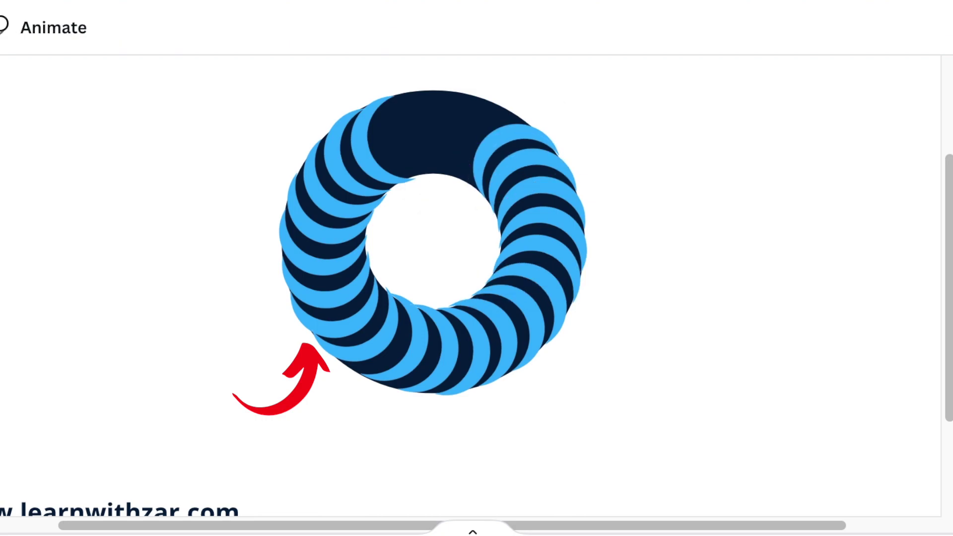
# Duplicate the last upper-right crescent, move the copy up and left toward the ring's top, and rotate it to about 48°
pyautogui.click(488, 132)
pyautogui.click(476, 272)
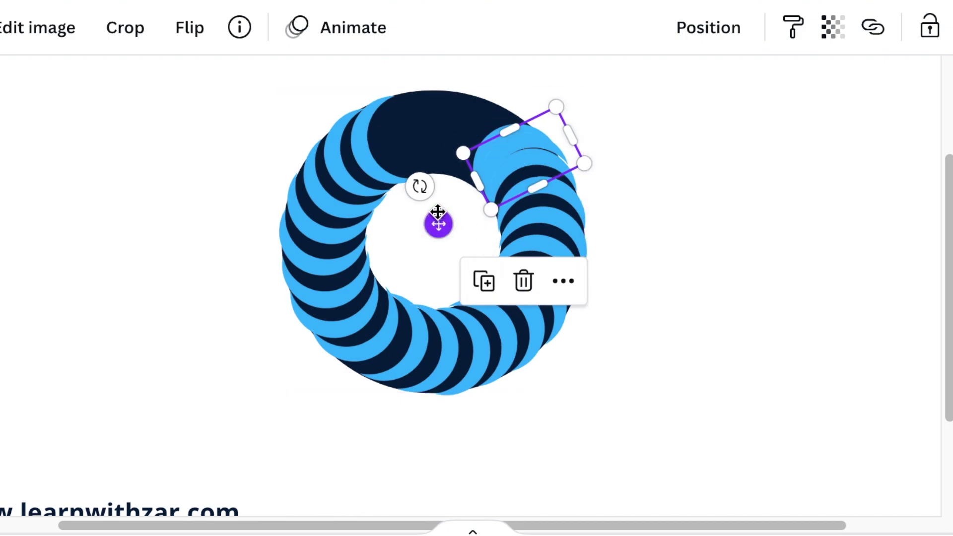
pyautogui.moveTo(437, 212); pyautogui.dragTo(392, 170)
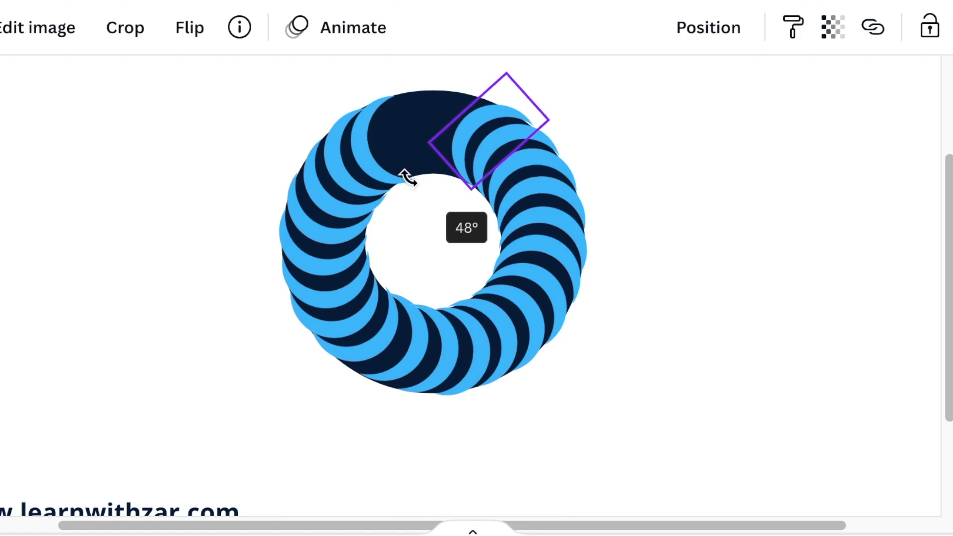
pyautogui.moveTo(406, 177); pyautogui.dragTo(408, 181)
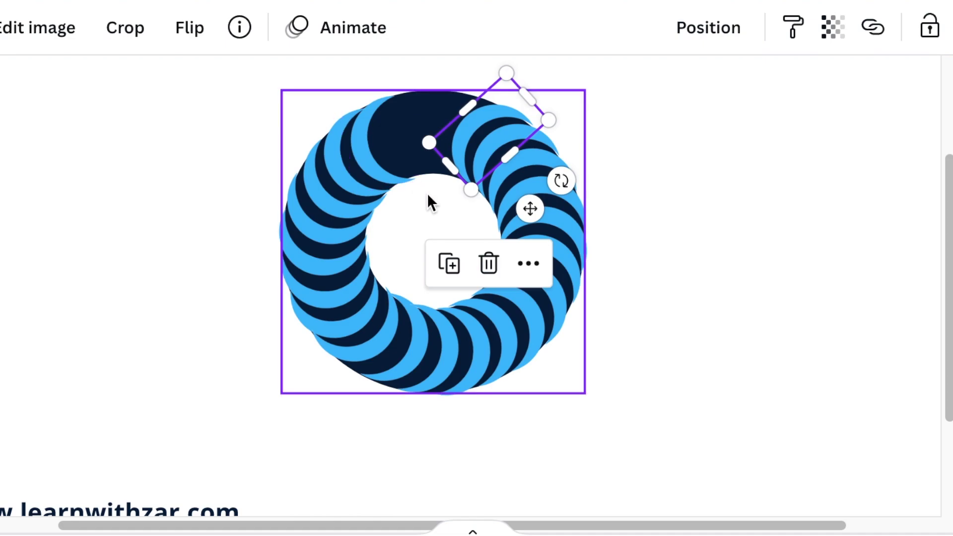
pyautogui.click(663, 246)
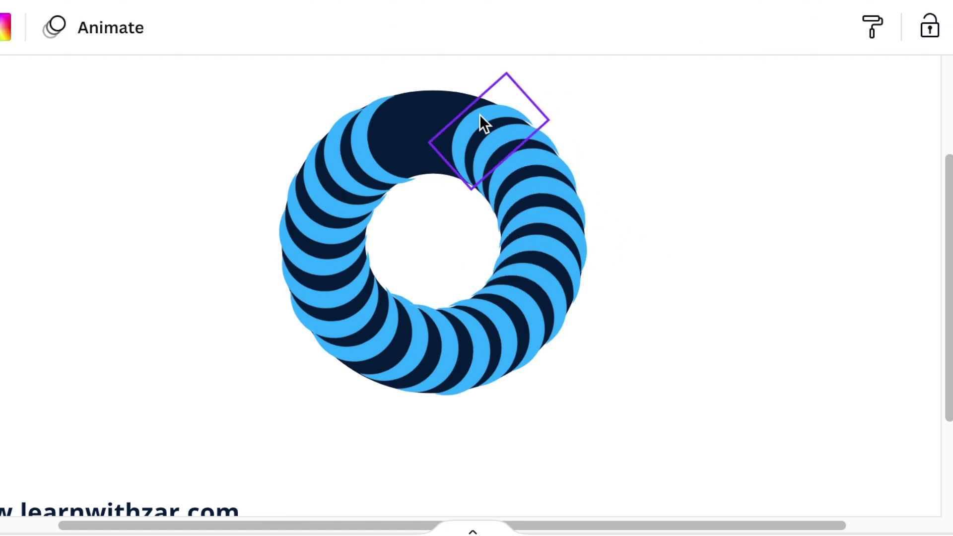
# Nudge the newest crescent near the ring's top slightly left to even out its spacing
pyautogui.click(481, 121)
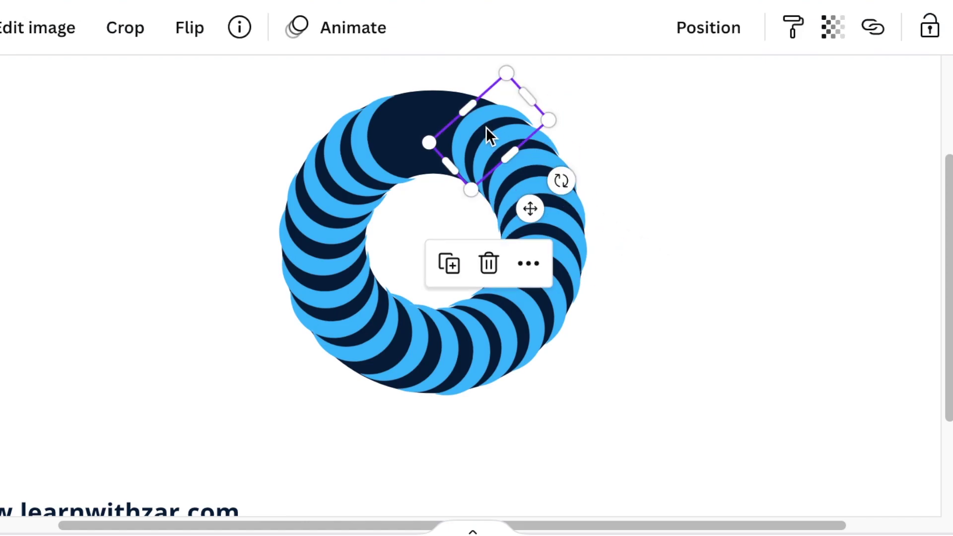
pyautogui.press('Left')
pyautogui.press('Left')
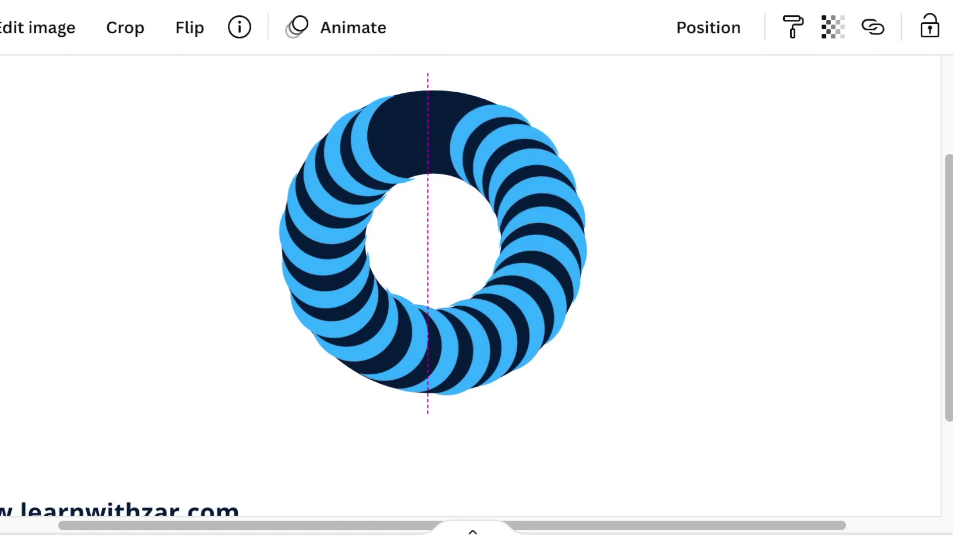
pyautogui.click(437, 254)
pyautogui.click(450, 270)
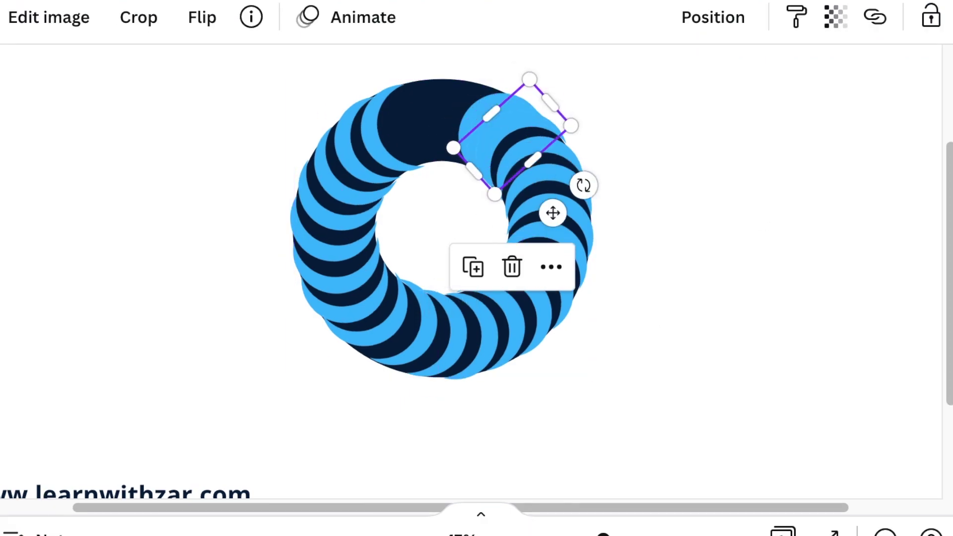
pyautogui.press('super+z')
pyautogui.press('super+z')
# Fill the remaining gap at the ring's top with rotated crescent copies so the pattern closes into a full circle
pyautogui.click(459, 256)
pyautogui.moveTo(545, 205); pyautogui.dragTo(549, 137)
pyautogui.click(618, 206)
pyautogui.click(582, 122)
pyautogui.moveTo(524, 171); pyautogui.dragTo(497, 168)
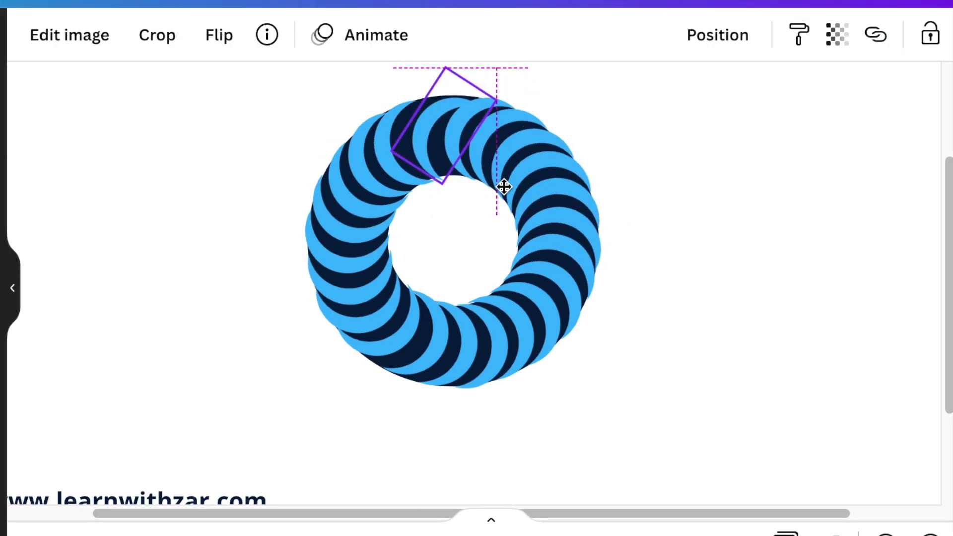
pyautogui.click(608, 185)
pyautogui.moveTo(408, 145); pyautogui.dragTo(444, 129)
# Delete the dark ring guide shape from behind the crescents
pyautogui.press('Escape')
pyautogui.click(434, 119)
pyautogui.press('Delete')
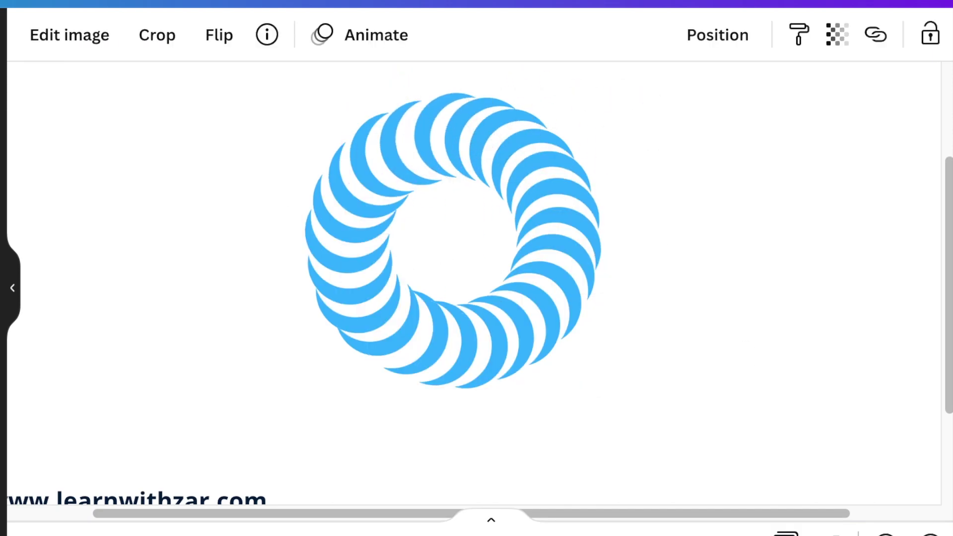
# Adjust the positions of the upper-left and lower-left crescents and rotate the lower-left one slightly to even out the spacing
pyautogui.click(329, 160)
pyautogui.moveTo(387, 114); pyautogui.dragTo(385, 113)
pyautogui.moveTo(413, 341); pyautogui.dragTo(402, 343)
pyautogui.press('Escape')
pyautogui.click(358, 350)
pyautogui.press('Escape')
pyautogui.click(377, 343)
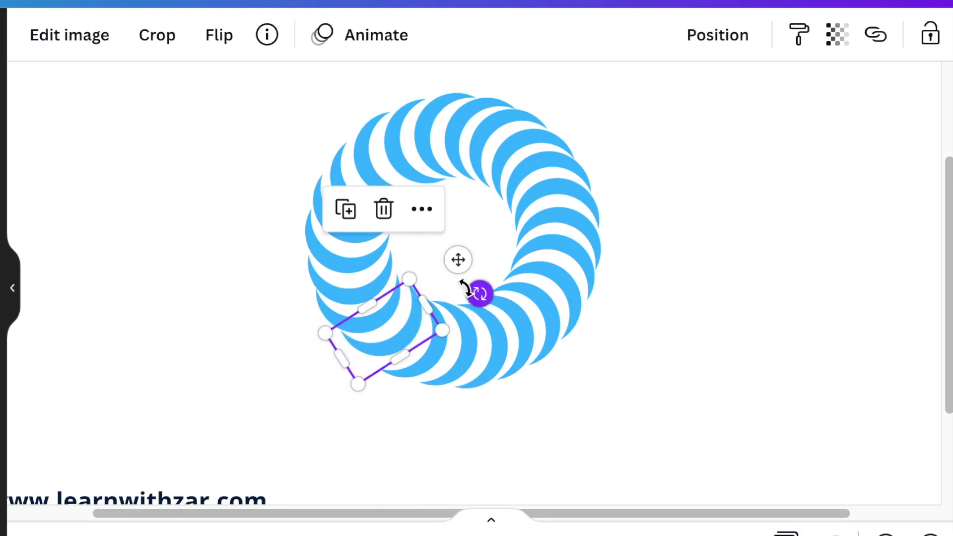
pyautogui.moveTo(481, 294); pyautogui.dragTo(478, 289)
# Delete the website address text below the logo
pyautogui.click(802, 444)
pyautogui.scroll(-2, 676, 395)
pyautogui.click(238, 449)
pyautogui.press('Delete')
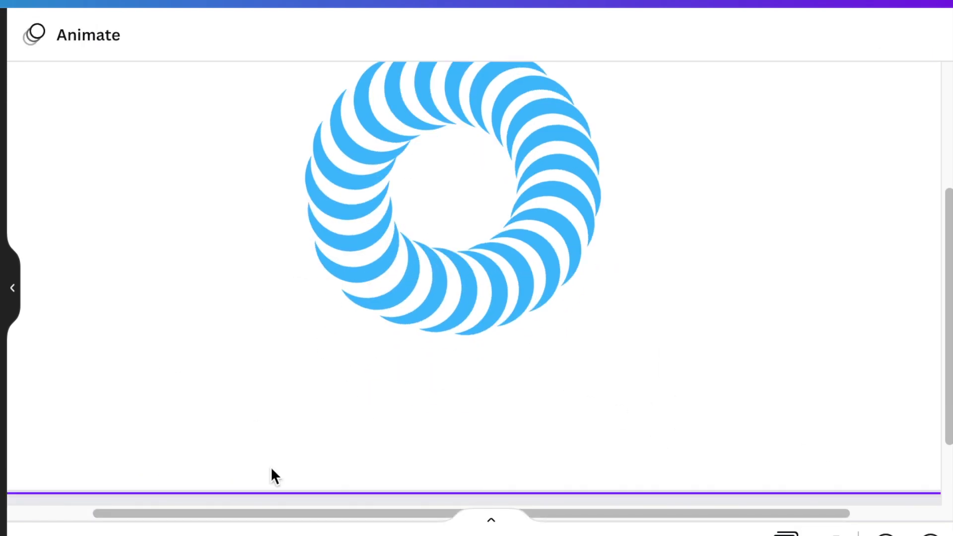
# Group all the crescents into one object and move the grouped logo slightly up on the page
pyautogui.click(578, 533)
pyautogui.moveTo(111, 106); pyautogui.dragTo(607, 363)
pyautogui.press('super+g')
pyautogui.moveTo(474, 263); pyautogui.dragTo(474, 240)
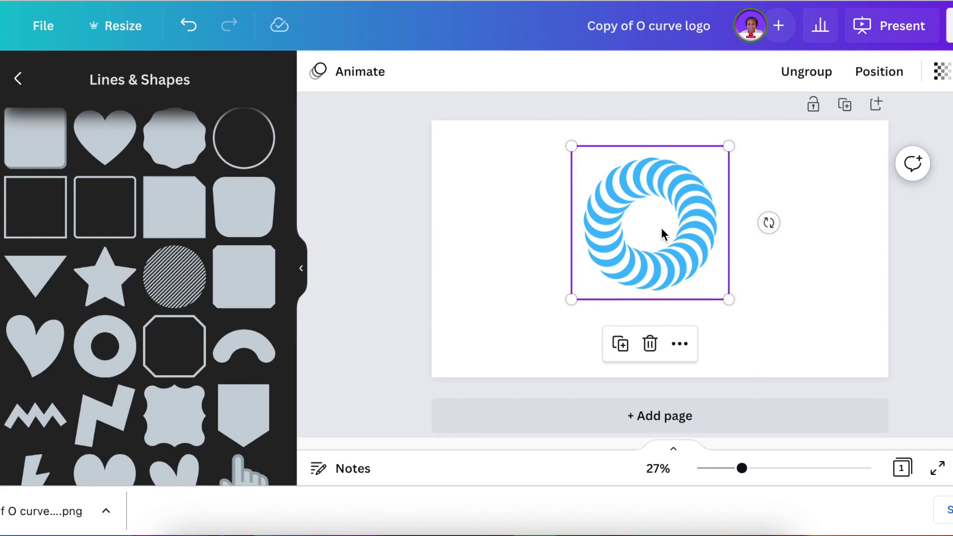
pyautogui.click(935, 341)
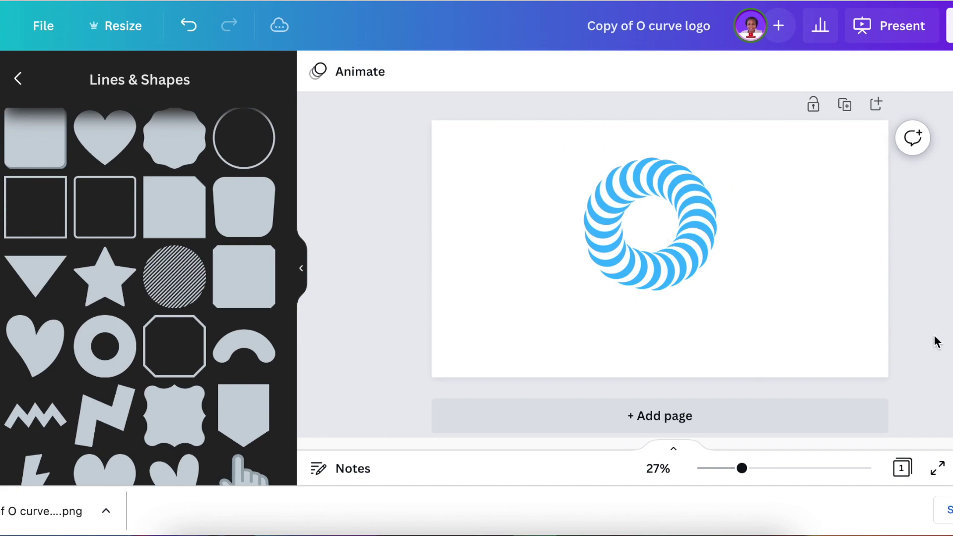
# Add a text box below the logo, enlarge its text to size 79.1, and place it beneath the ring
pyautogui.press('t')
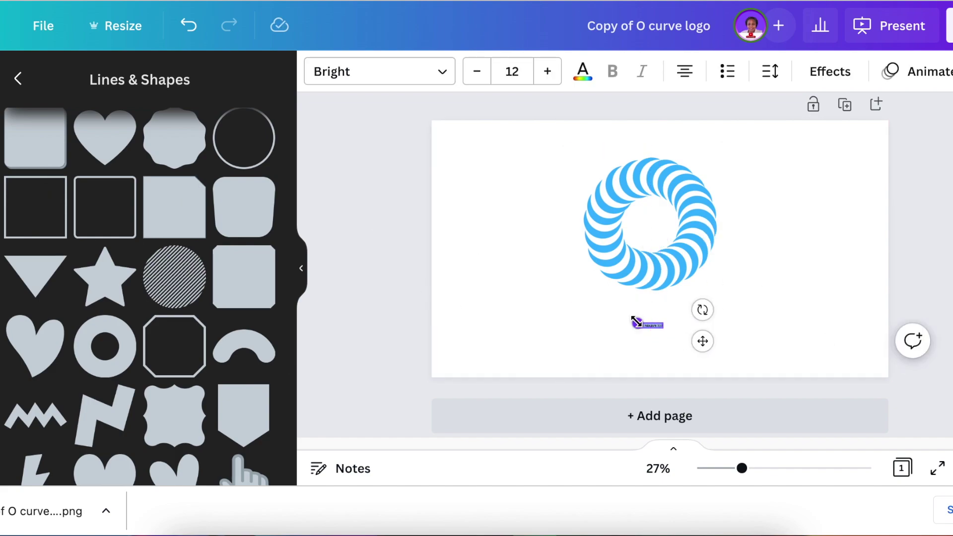
pyautogui.moveTo(636, 321); pyautogui.dragTo(499, 301)
pyautogui.moveTo(703, 328); pyautogui.dragTo(778, 332)
# Set the text's font to League Spartan and replace the placeholder wording with "Business Tagline"
pyautogui.click(426, 59)
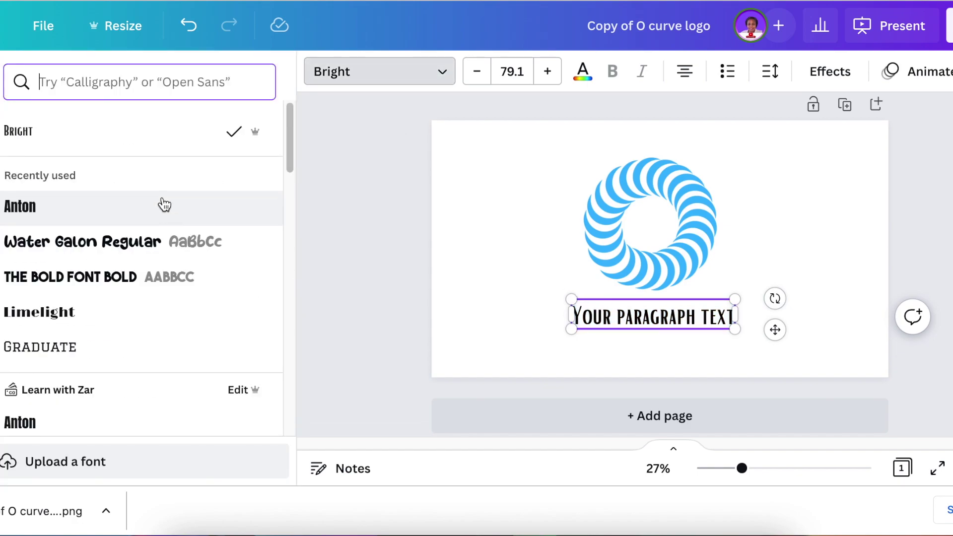
pyautogui.write('league')
pyautogui.click(105, 201)
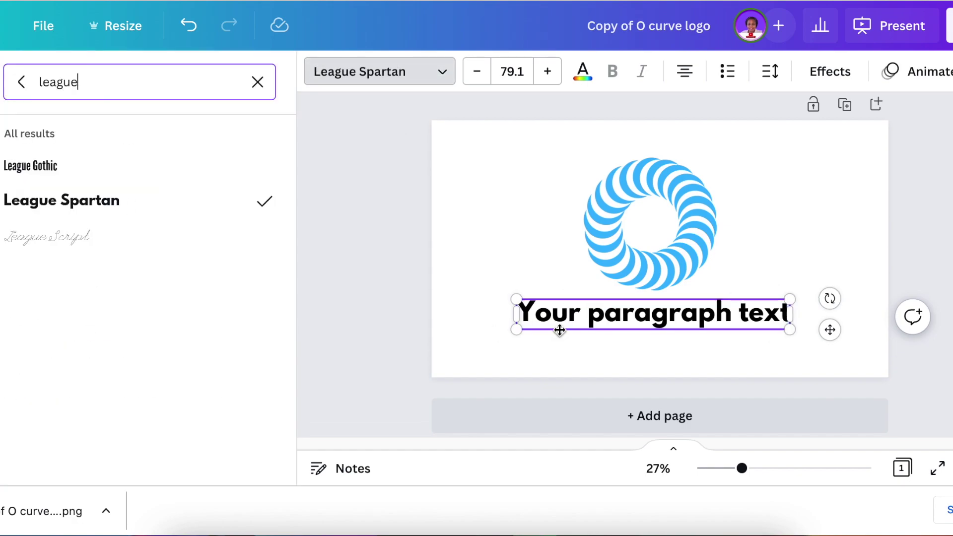
pyautogui.doubleClick(557, 320)
pyautogui.write('Business Tagline')
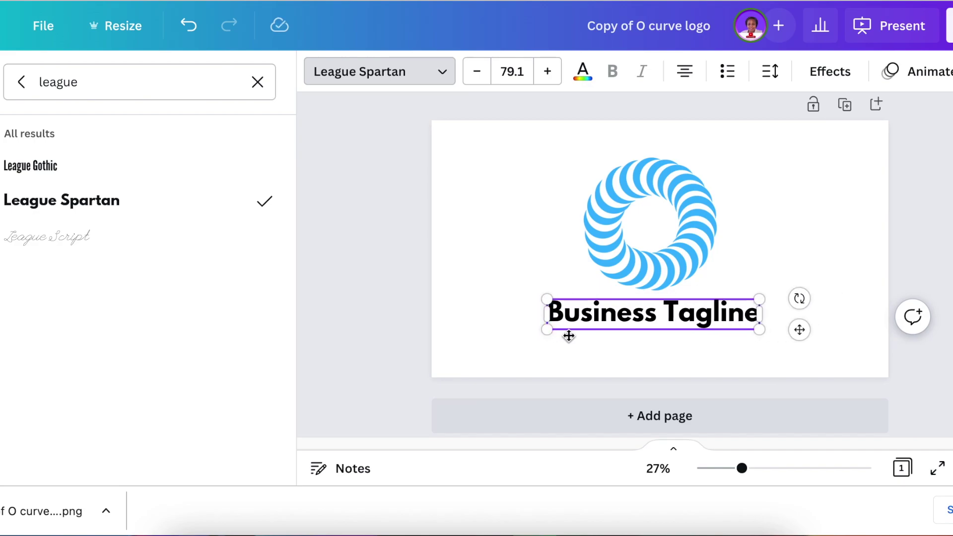
# Shrink the tagline to suit the logo's width and colour it light blue to match the crescents
pyautogui.moveTo(546, 299); pyautogui.dragTo(570, 303)
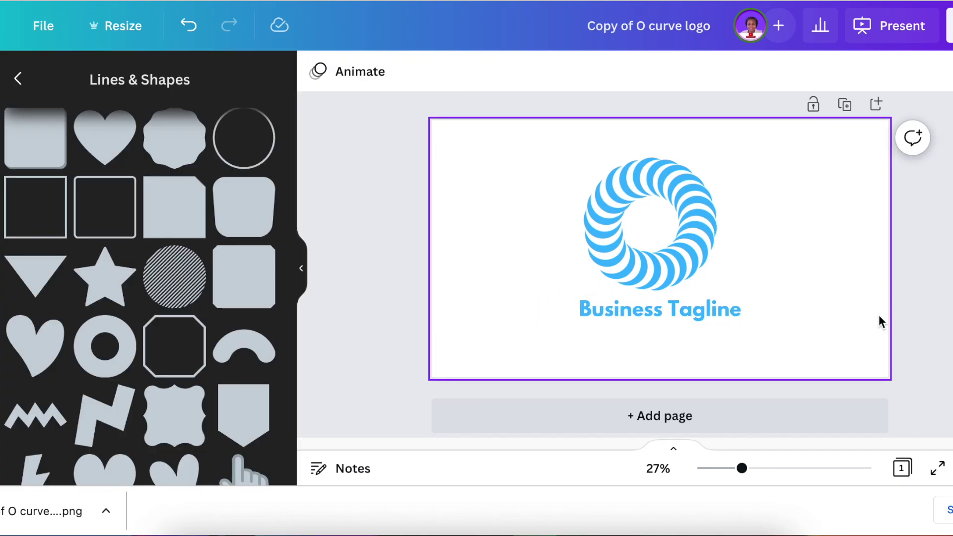
pyautogui.click(648, 313)
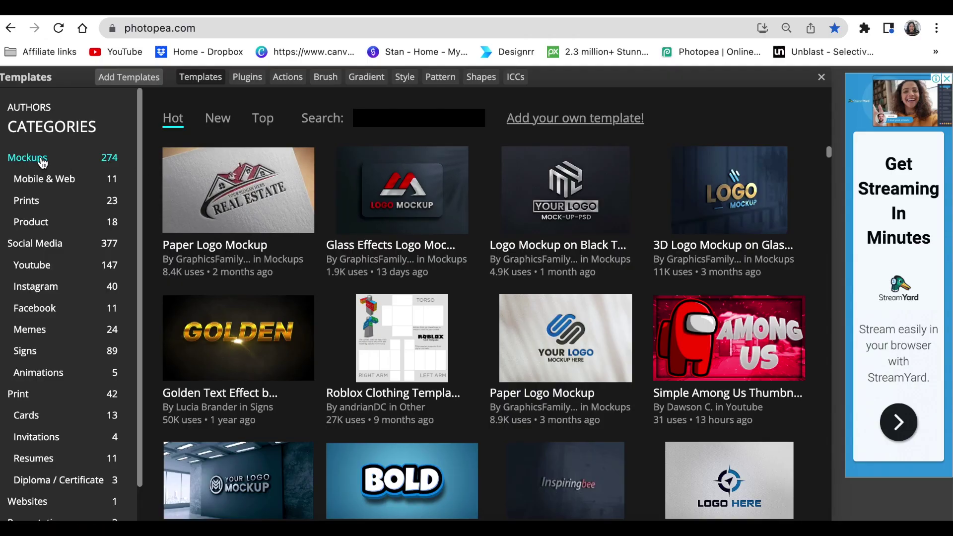
# Switch to Photopea, filter the templates to Mockups, and open the White Paper Logo Mockup's details
pyautogui.click(42, 163)
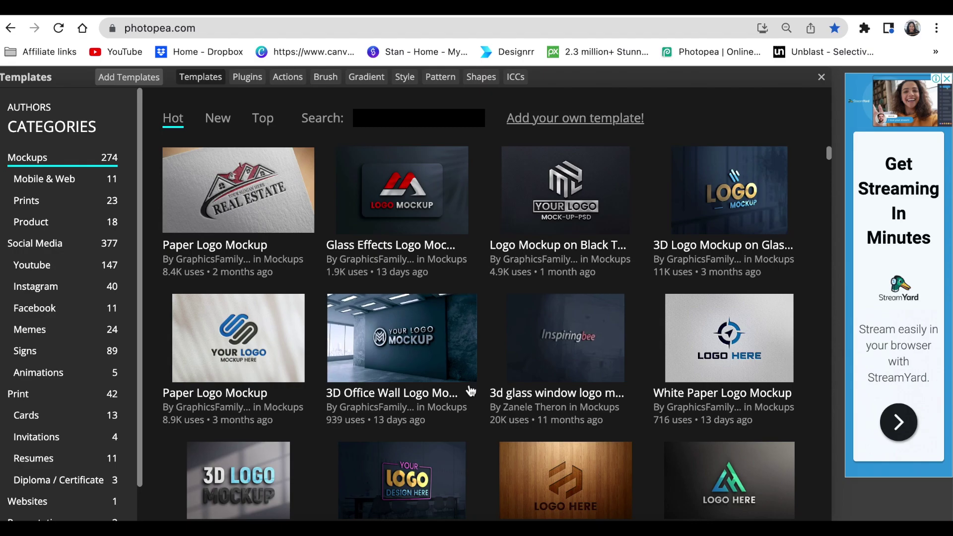
pyautogui.scroll(-2, 469, 390)
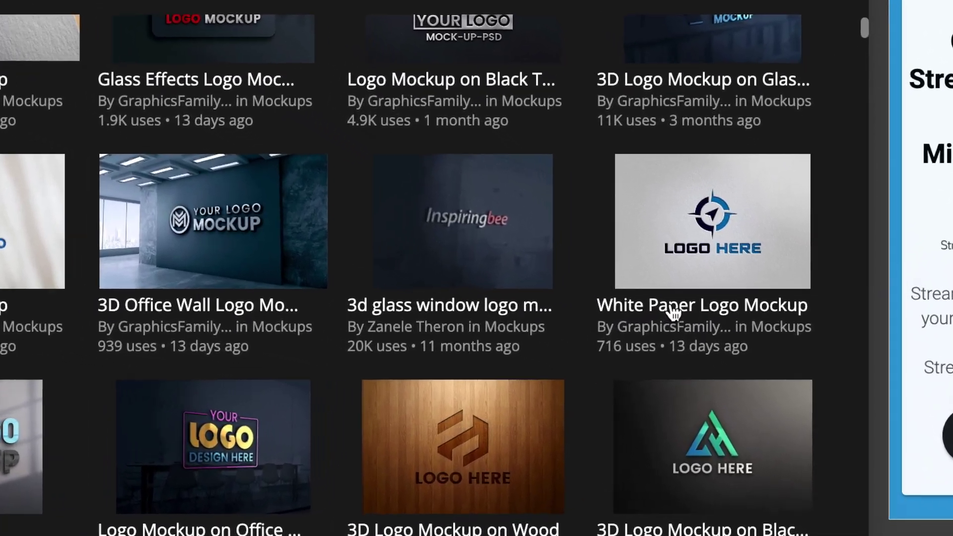
pyautogui.moveTo(668, 305); pyautogui.dragTo(694, 207)
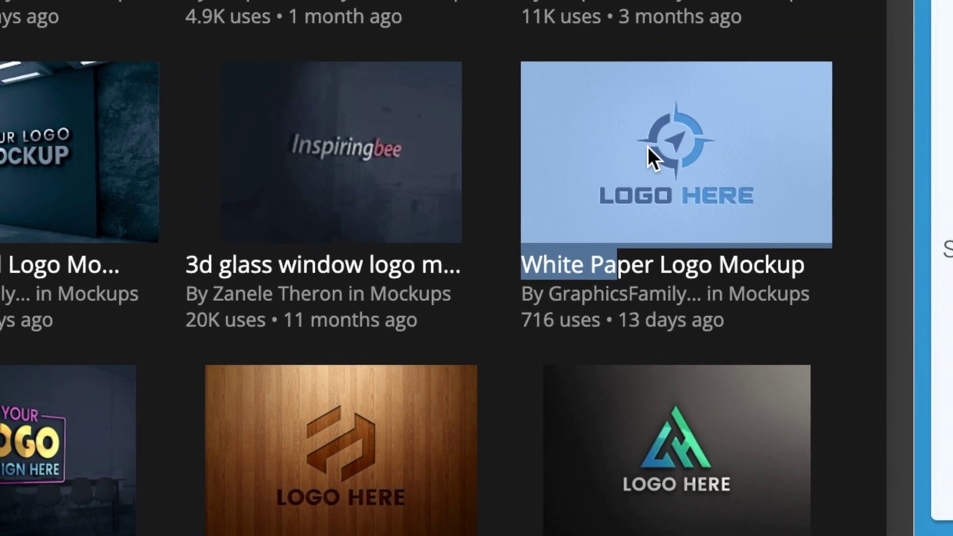
pyautogui.click(647, 146)
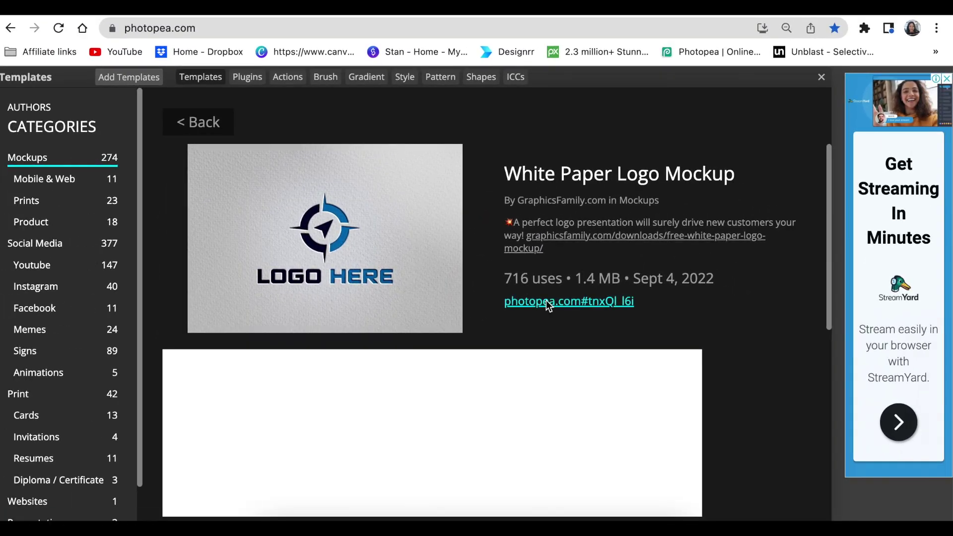
# Load the White Paper Logo Mockup in the editor and open its [YOUR LOGO HERE] smart object for editing
pyautogui.click(546, 302)
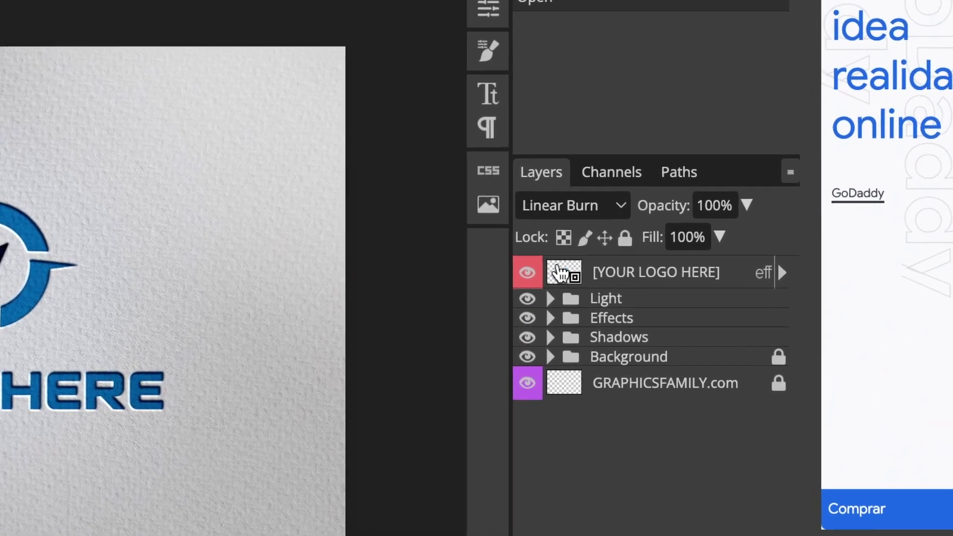
pyautogui.doubleClick(546, 271)
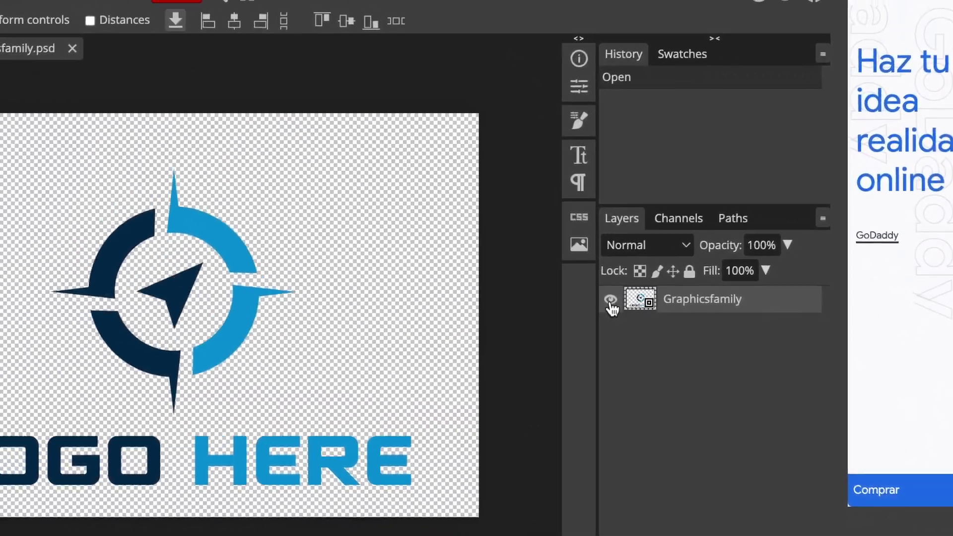
# Hide the Graphicsfamily placeholder layer and place "Copy of O curve logo (2).png" from the Desktop into the smart object
pyautogui.click(591, 295)
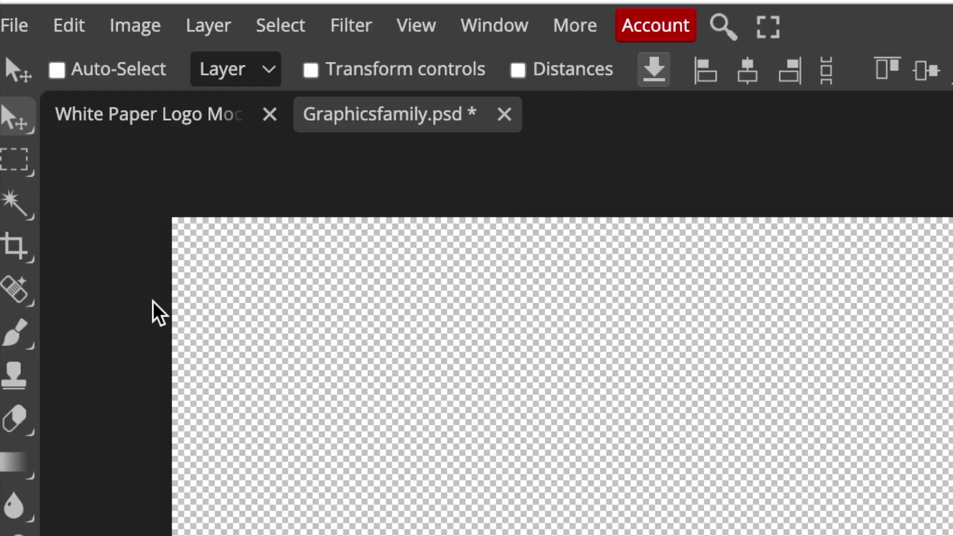
pyautogui.click(14, 26)
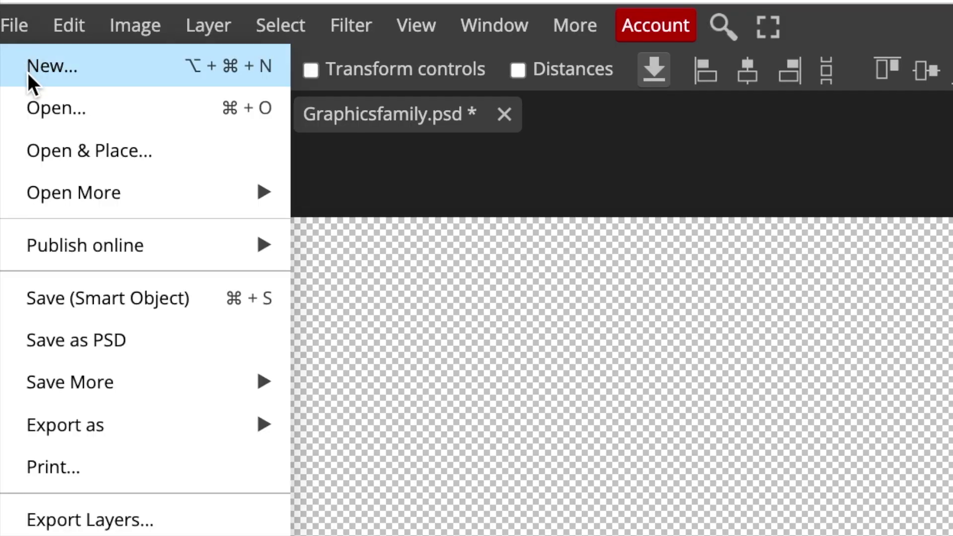
pyautogui.click(86, 154)
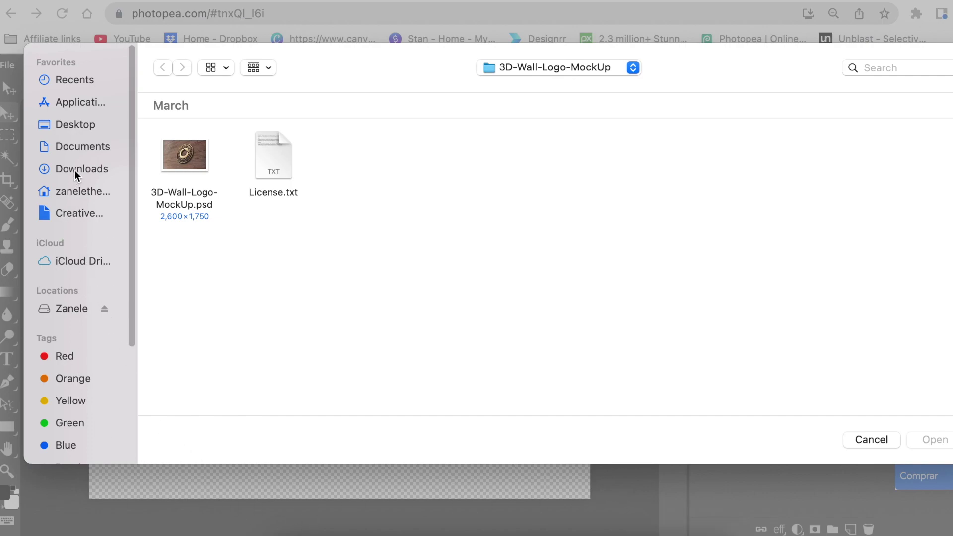
pyautogui.click(89, 127)
pyautogui.click(186, 157)
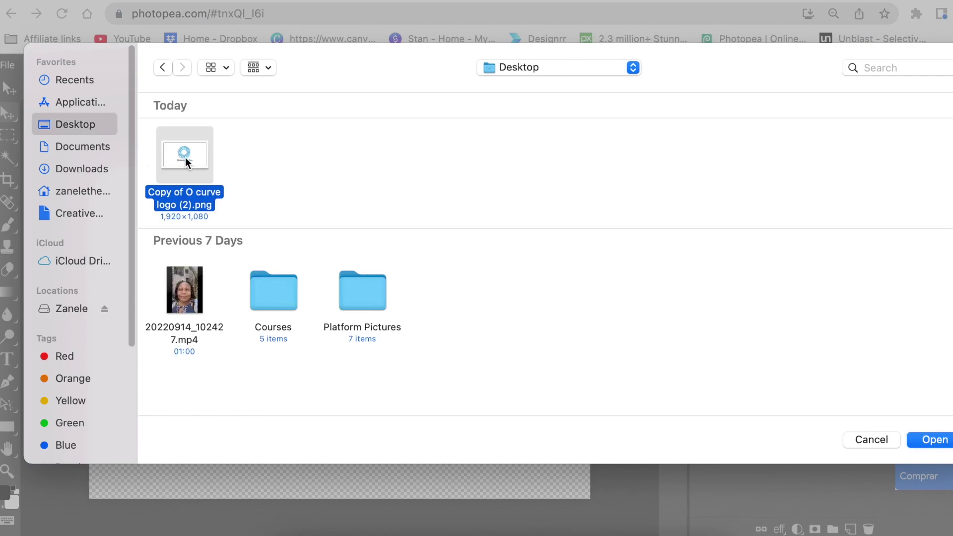
pyautogui.click(930, 440)
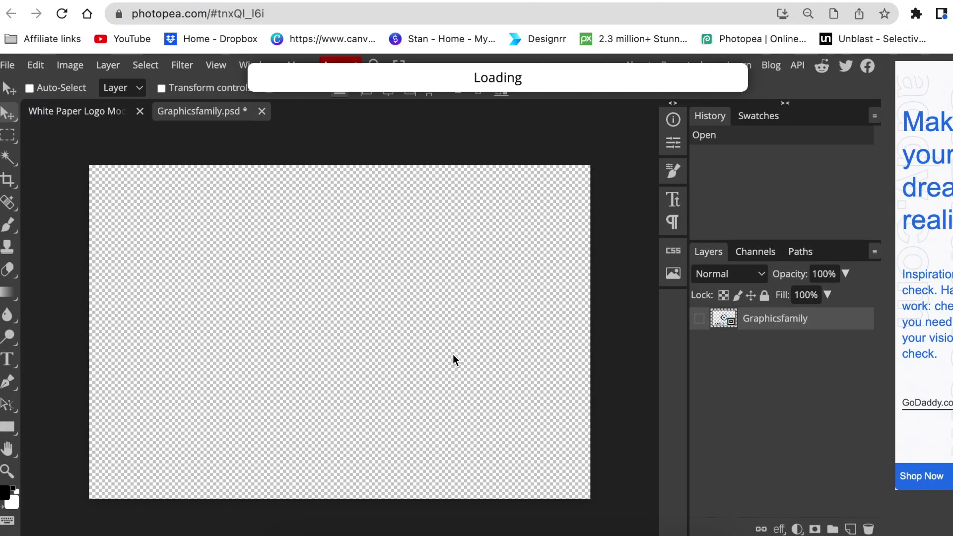
# Enlarge the placed logo to about 161%, position it near the middle of the canvas, and save the smart object
pyautogui.moveTo(345, 275); pyautogui.dragTo(304, 249)
pyautogui.moveTo(428, 357); pyautogui.dragTo(658, 528)
pyautogui.moveTo(532, 284); pyautogui.dragTo(514, 306)
pyautogui.click(7, 65)
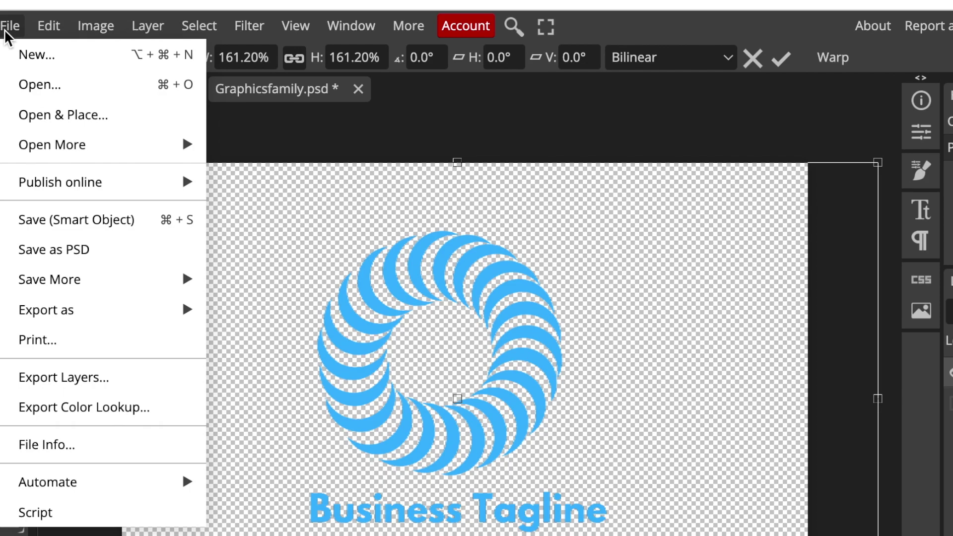
pyautogui.click(73, 221)
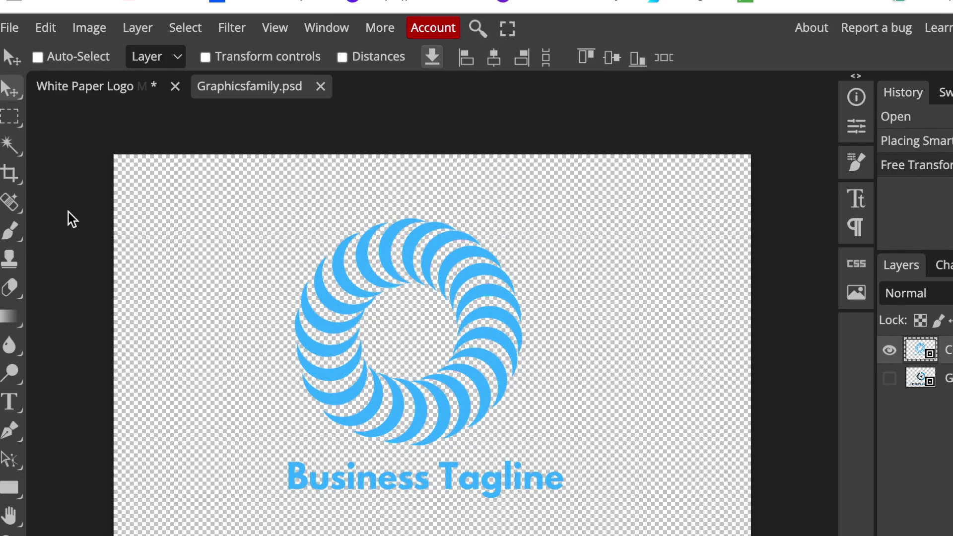
# Return to the White Paper Logo mockup document and export it as a PNG at 1200 × 825 px and 100% quality
pyautogui.click(88, 90)
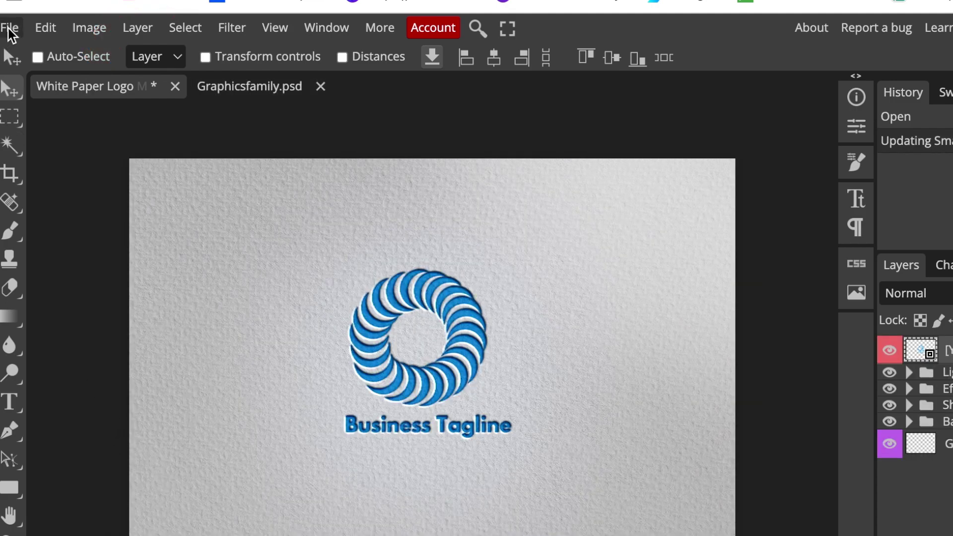
pyautogui.click(10, 28)
pyautogui.moveTo(113, 292)
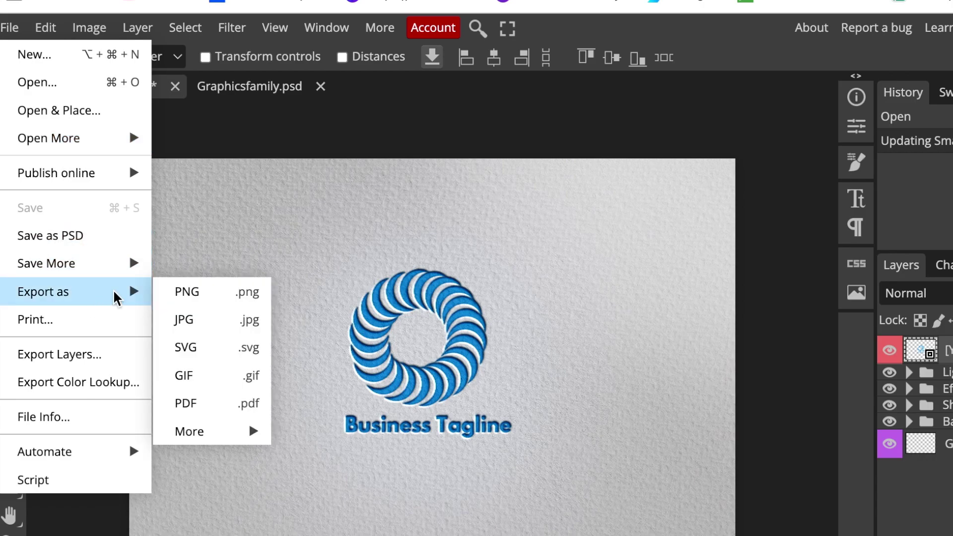
pyautogui.click(214, 296)
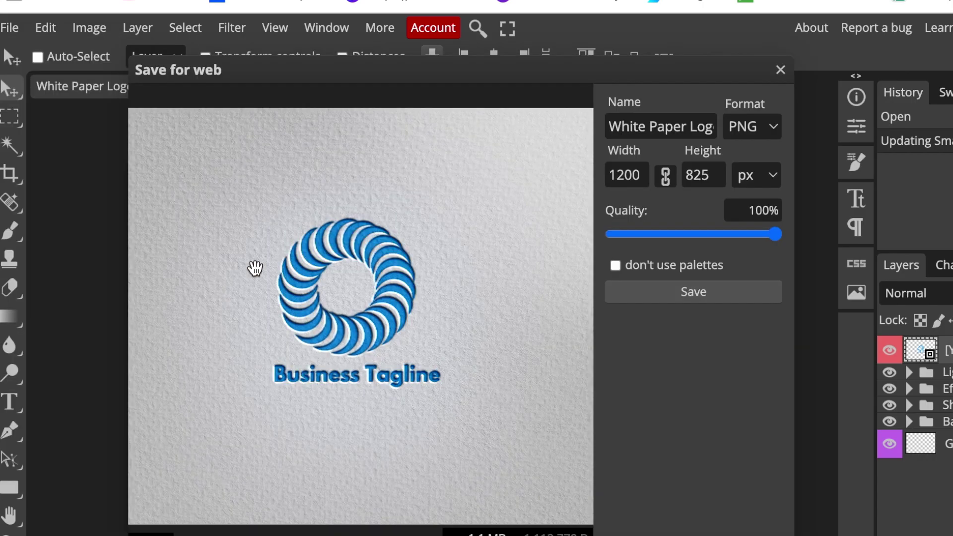
pyautogui.click(681, 293)
pyautogui.scroll(-1, 543, 366)
pyautogui.scroll(-1, 543, 371)
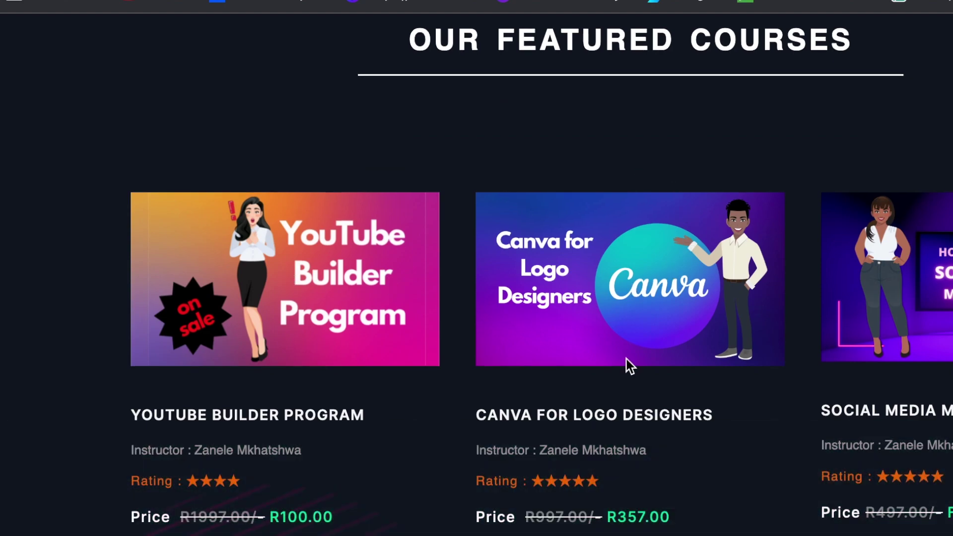
pyautogui.scroll(-1, 624, 325)
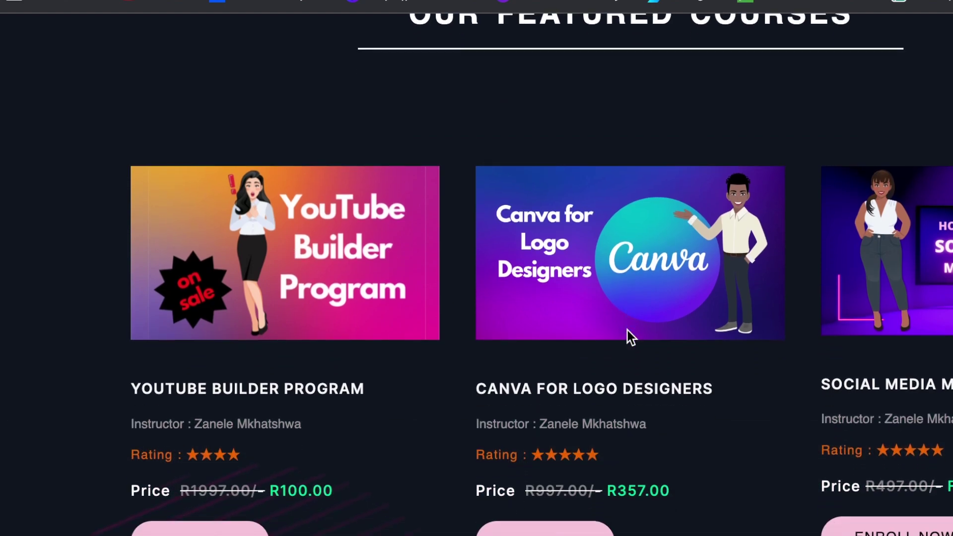
pyautogui.scroll(-3, 624, 334)
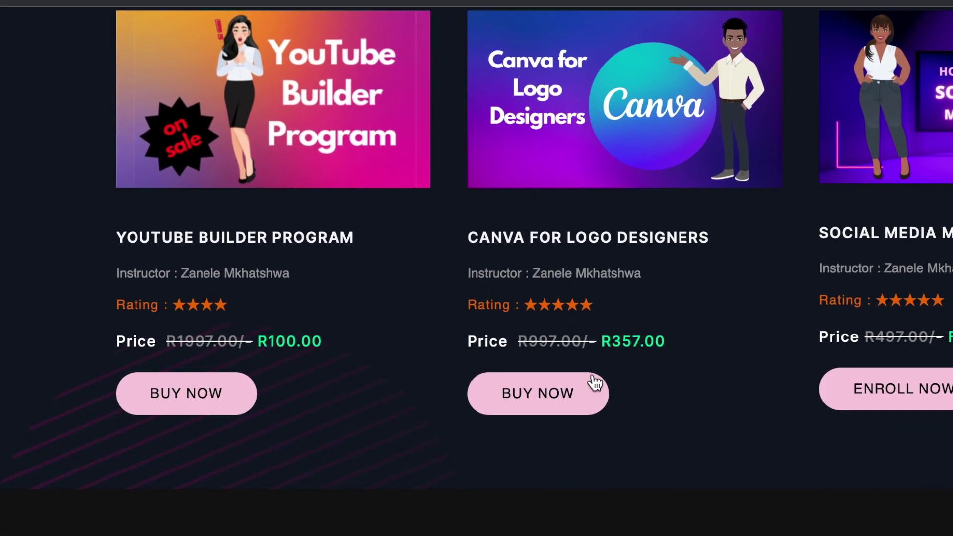